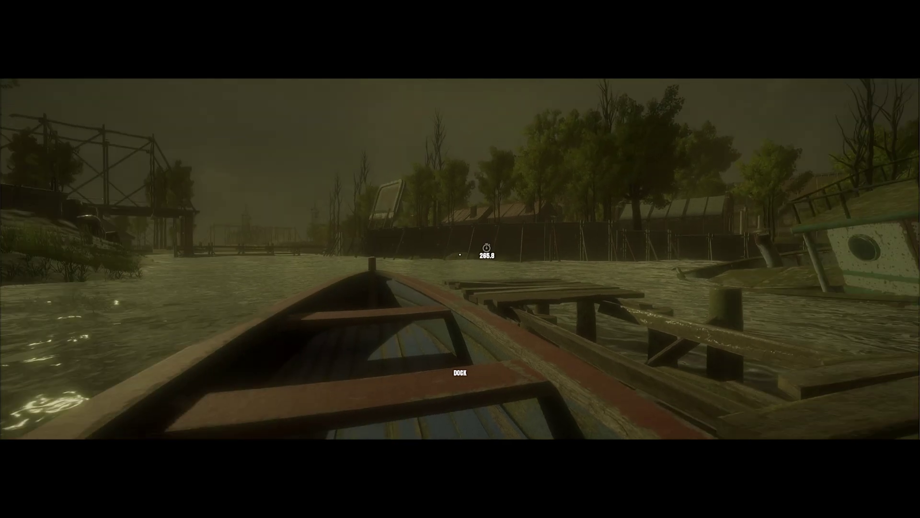
key("w")
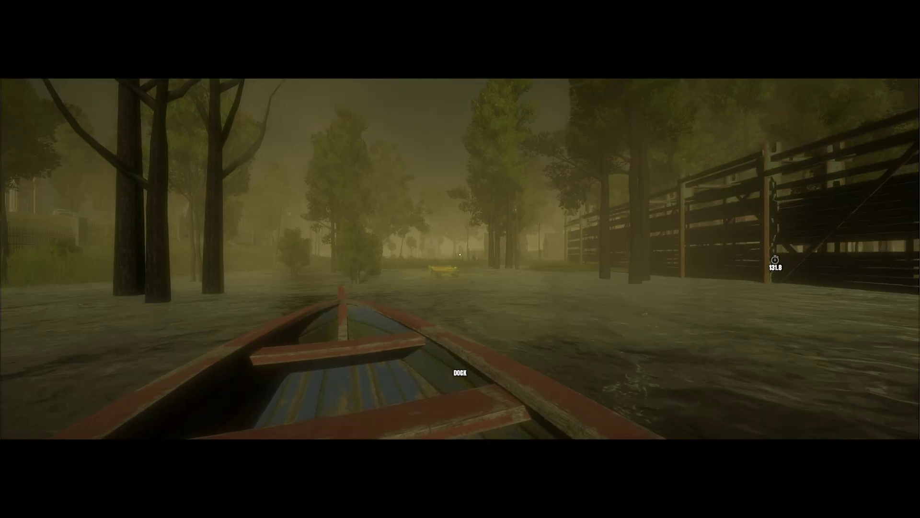
key("w")
key("w")
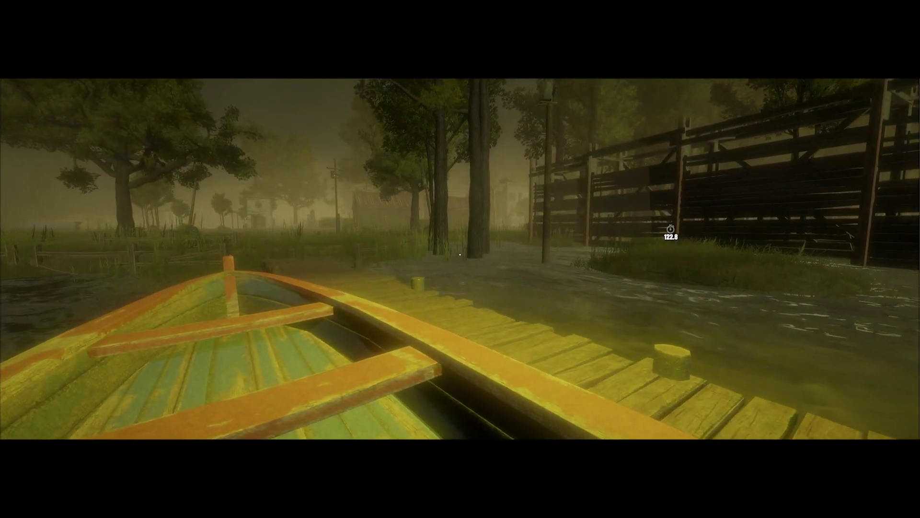
key("e")
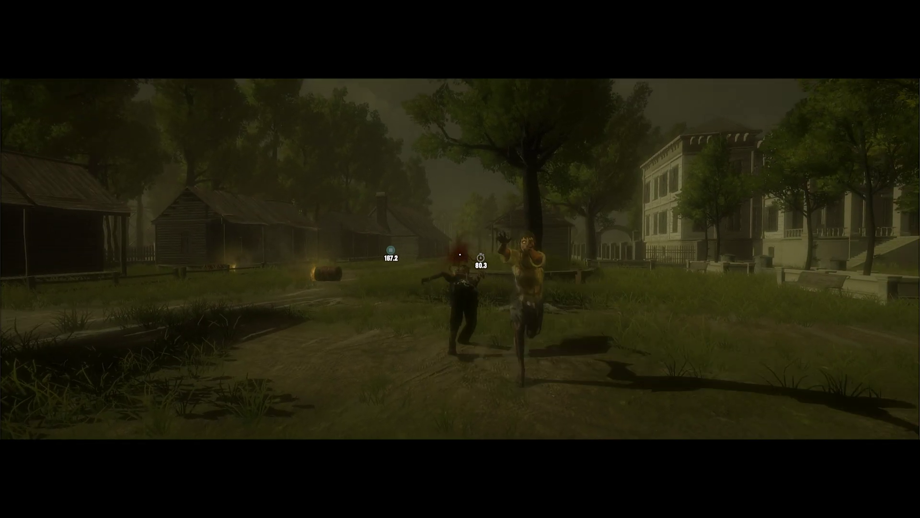
left_click(460, 255)
left_click(460, 255)
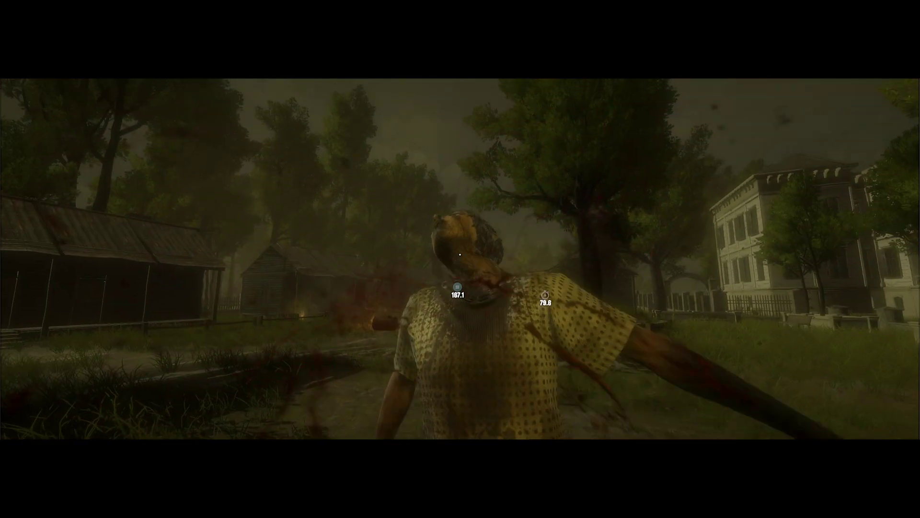
left_click(460, 254)
left_click(461, 254)
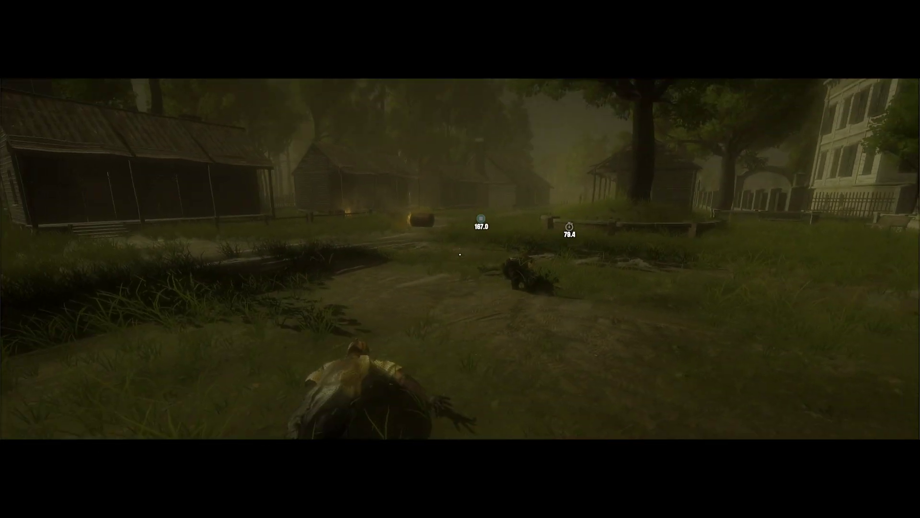
key("d")
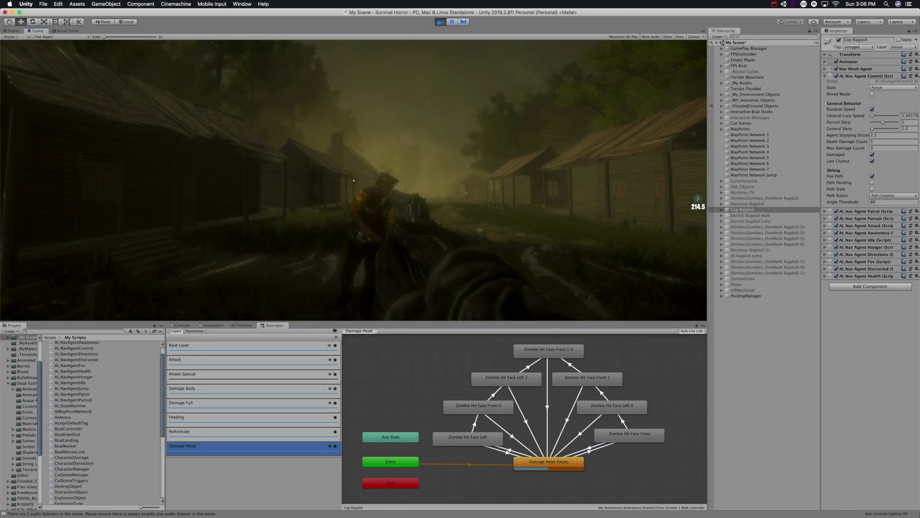
Step: Shoot the cop zombie in the running game while watching the Damage Head layer's state graph
left_click(354, 180)
left_click(354, 180)
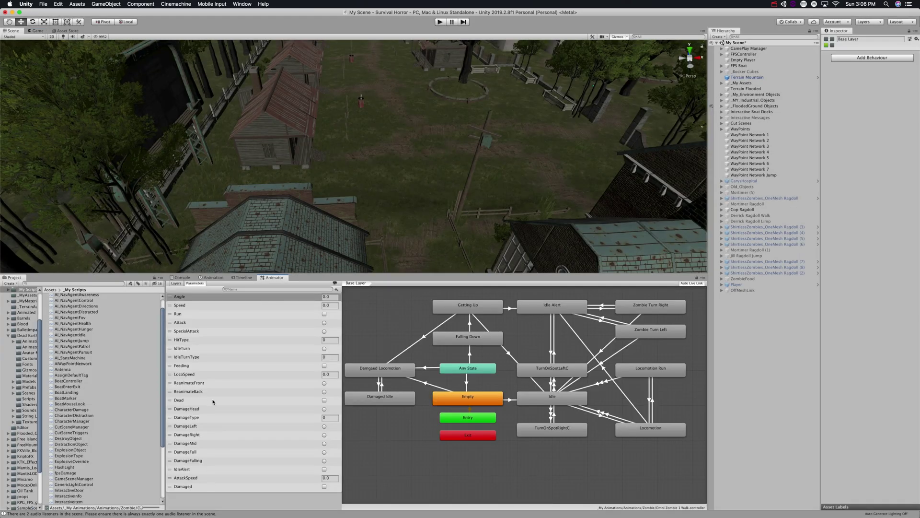
Step: Review the zombie Animator controller's Base Layer and Attack layer graphs along with its parameter list
left_click(176, 283)
left_click(204, 316)
left_click(195, 283)
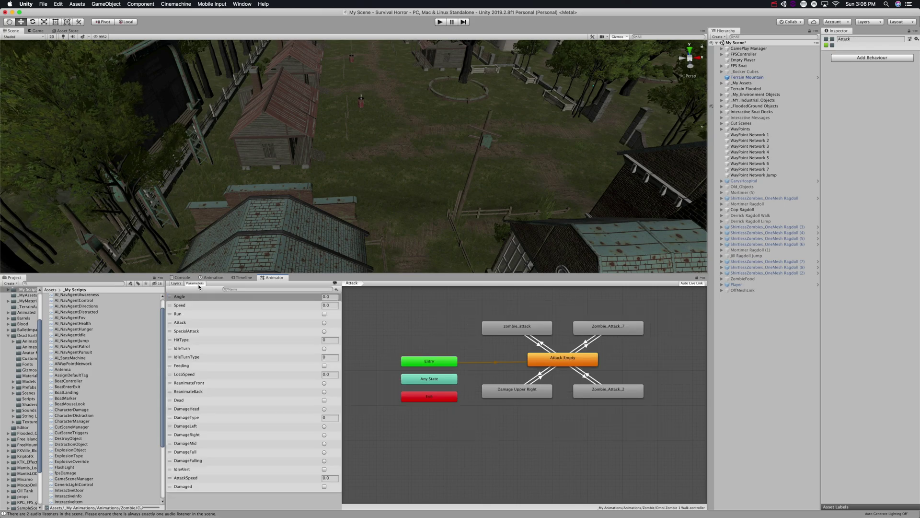
left_click(176, 283)
left_click(194, 302)
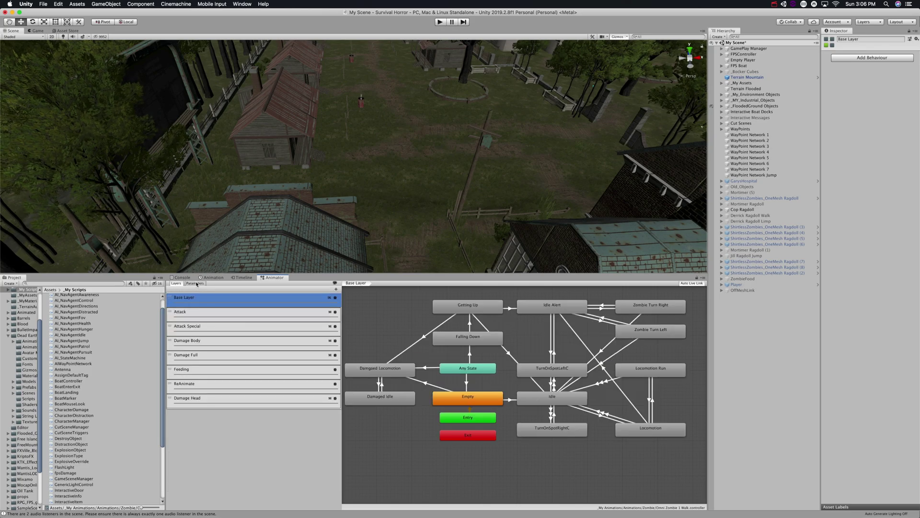
left_click(197, 283)
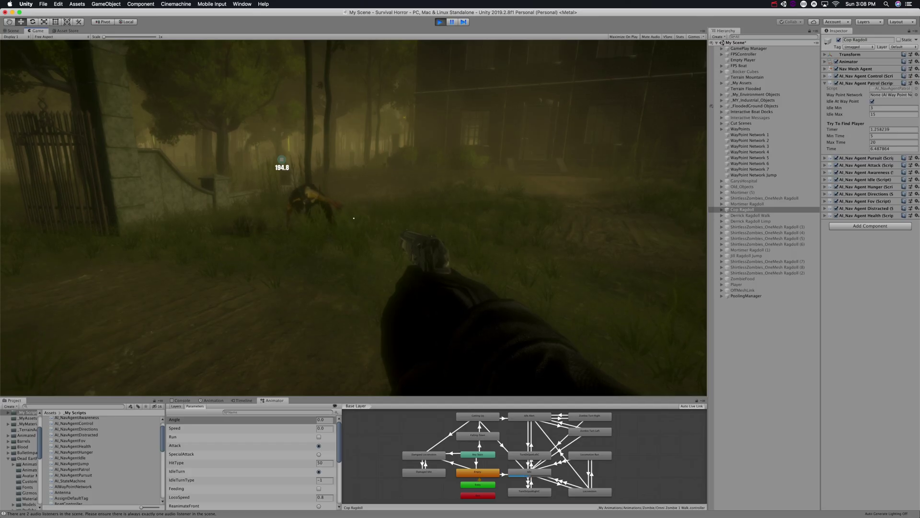
Step: Playtest around the cop zombie with the player while watching its AI_NavAgentPatrol values and animator parameters
key("w")
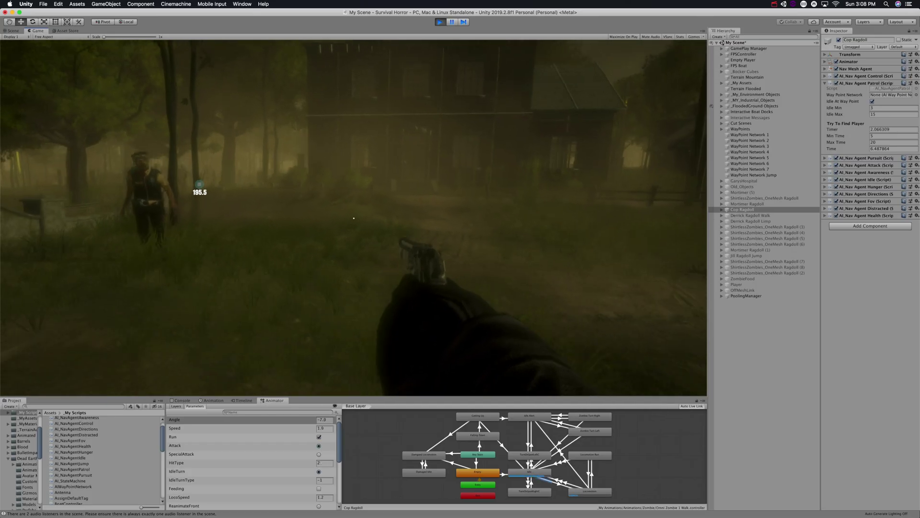
key("w")
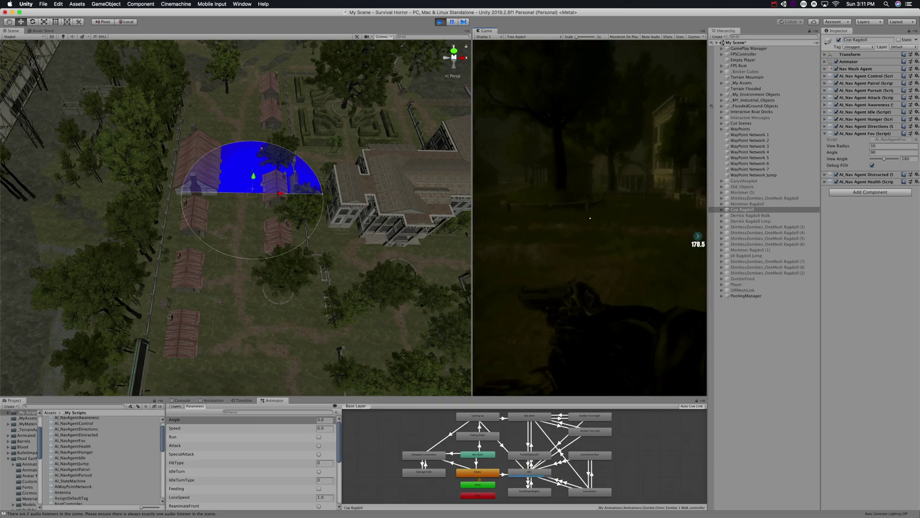
Step: Walk the player around the cabins near the cop zombie and examine its field-of-view debug area in the scene
key("w")
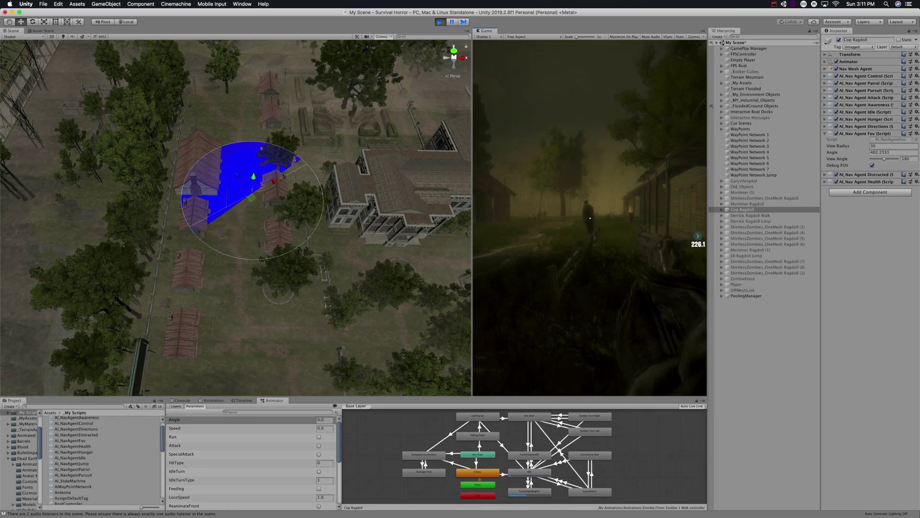
key("s")
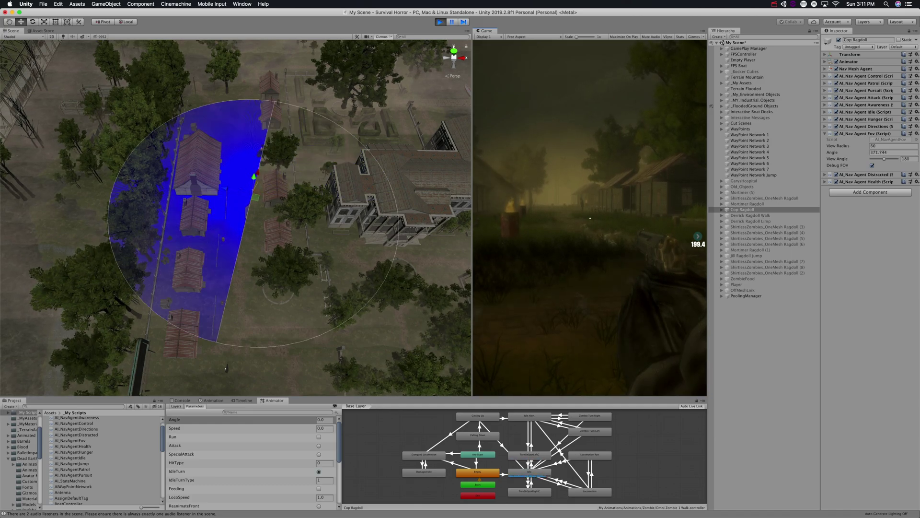
key("w")
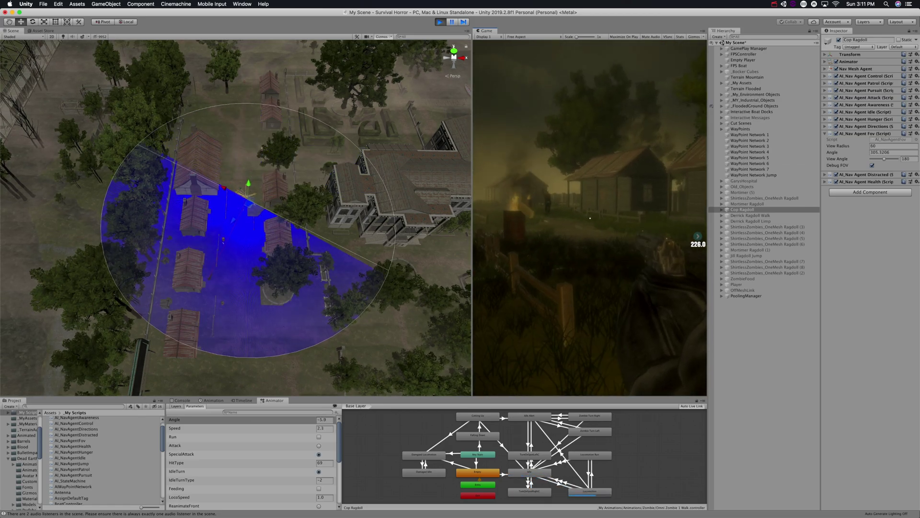
key("d")
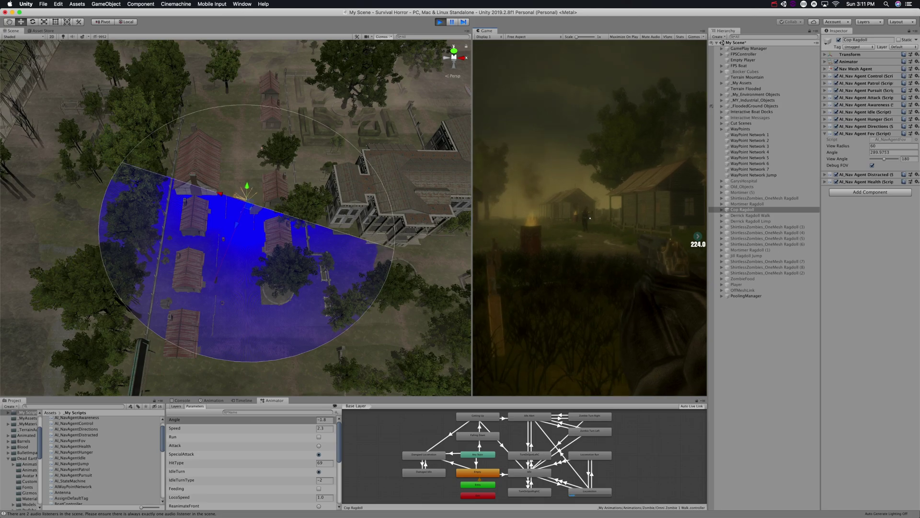
key("w")
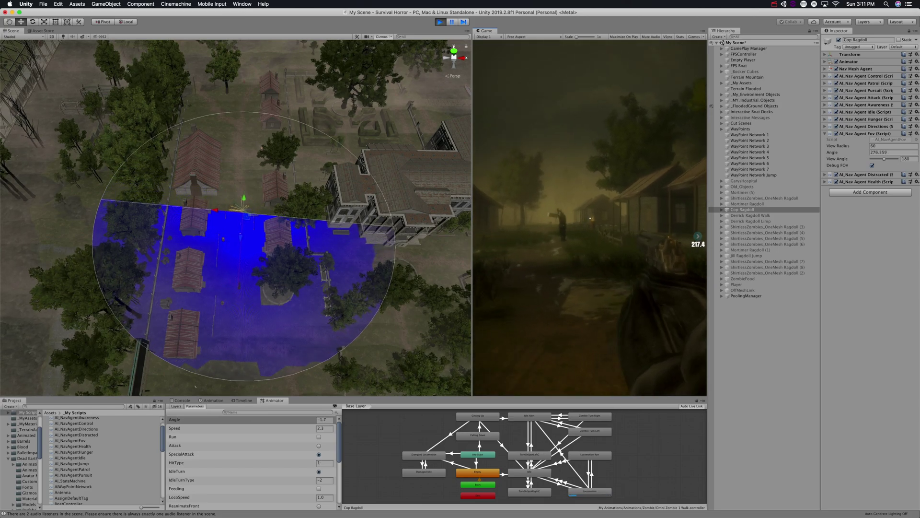
key("w")
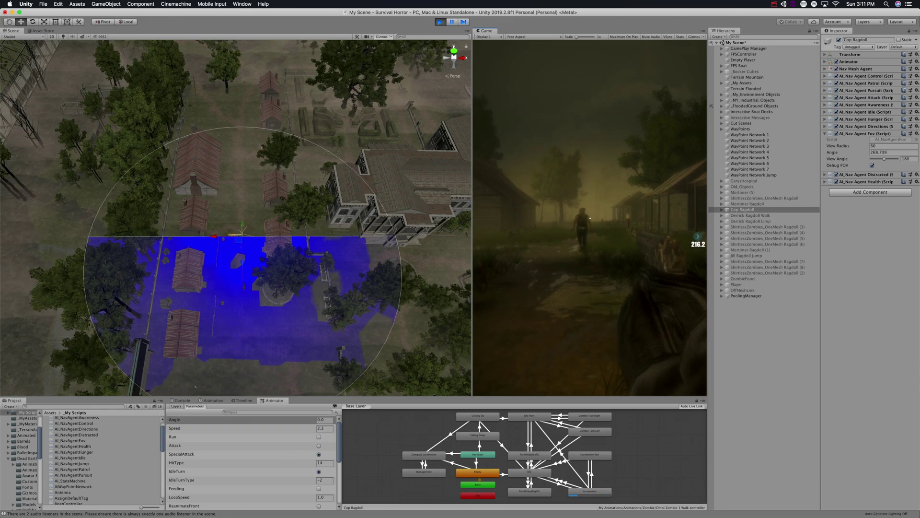
key("d")
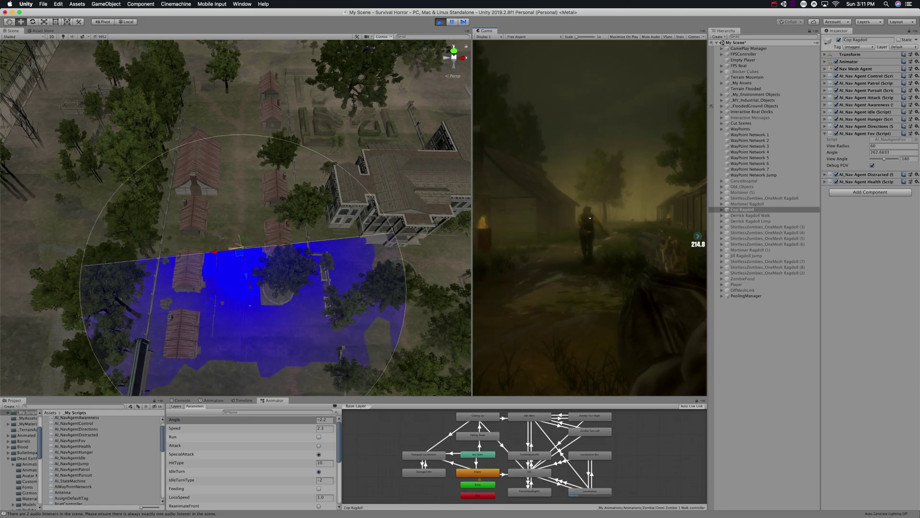
key("w")
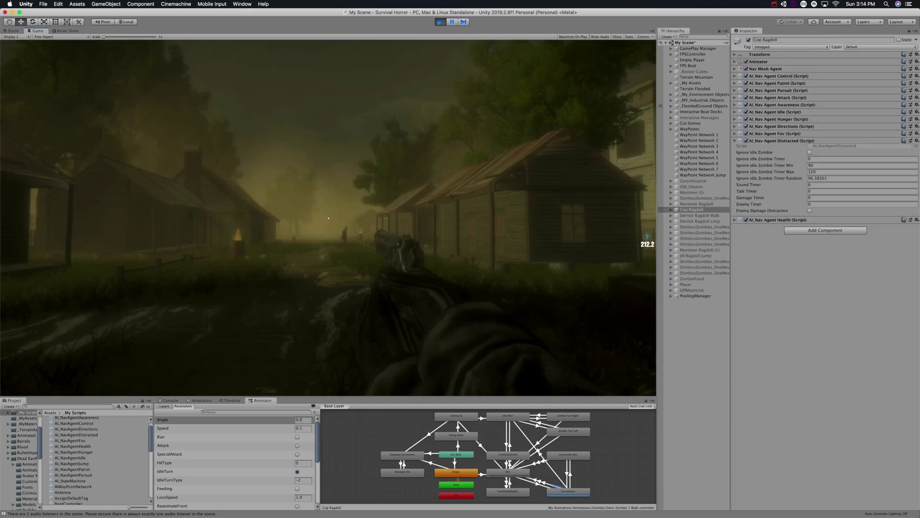
Step: Follow the cop zombie along the path between the cabins while examining its AI_NavAgentDistracted timers
key("w")
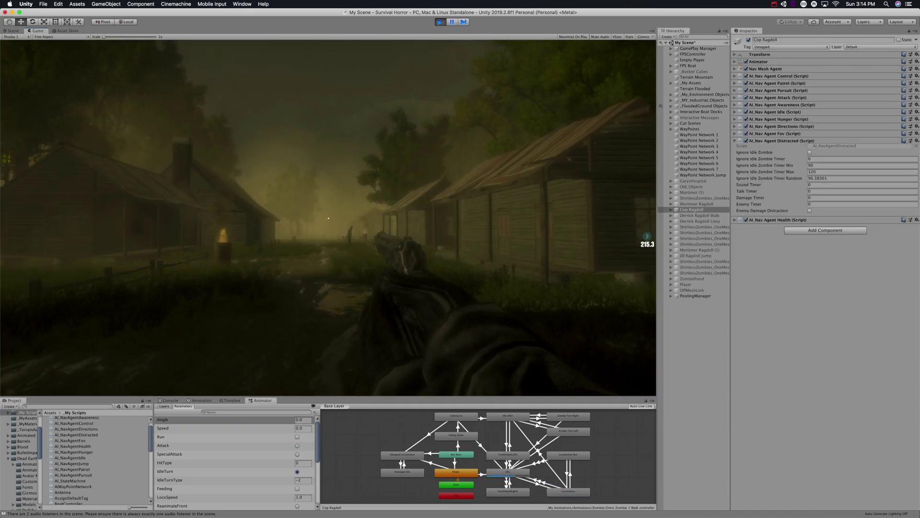
key("w")
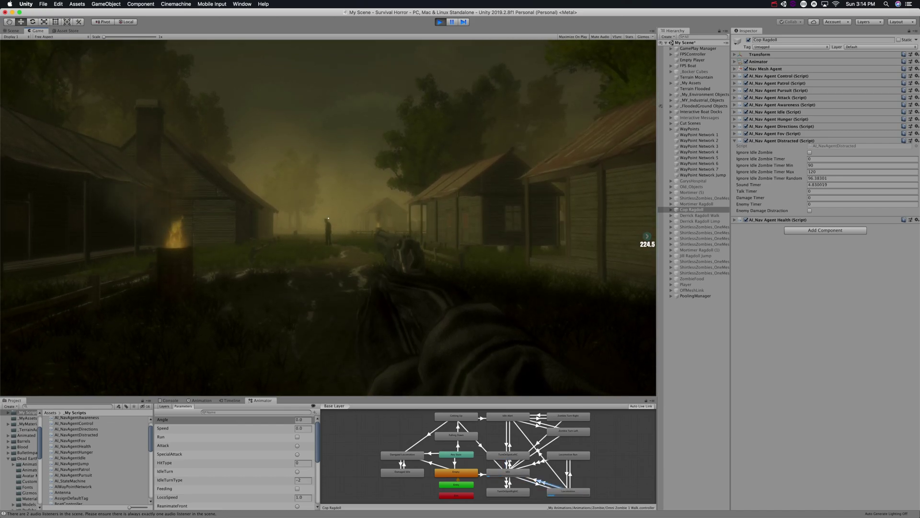
key("w")
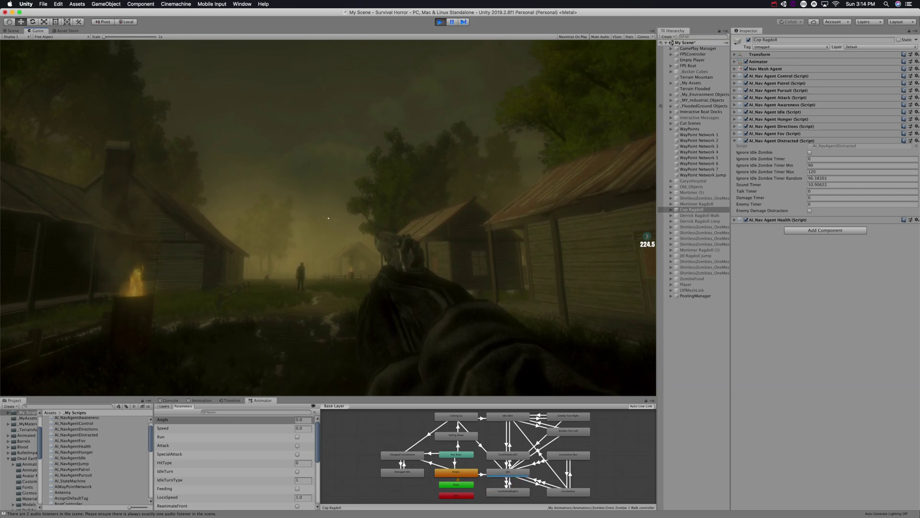
key("w")
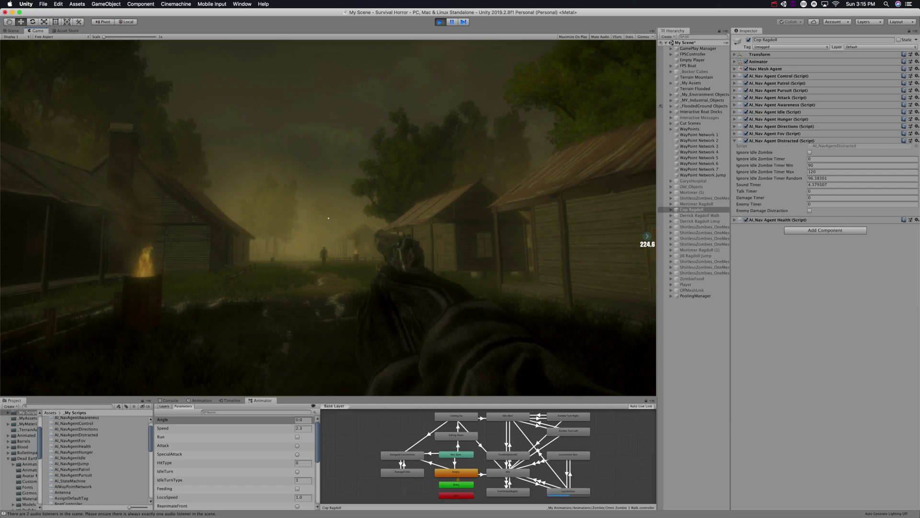
key("w")
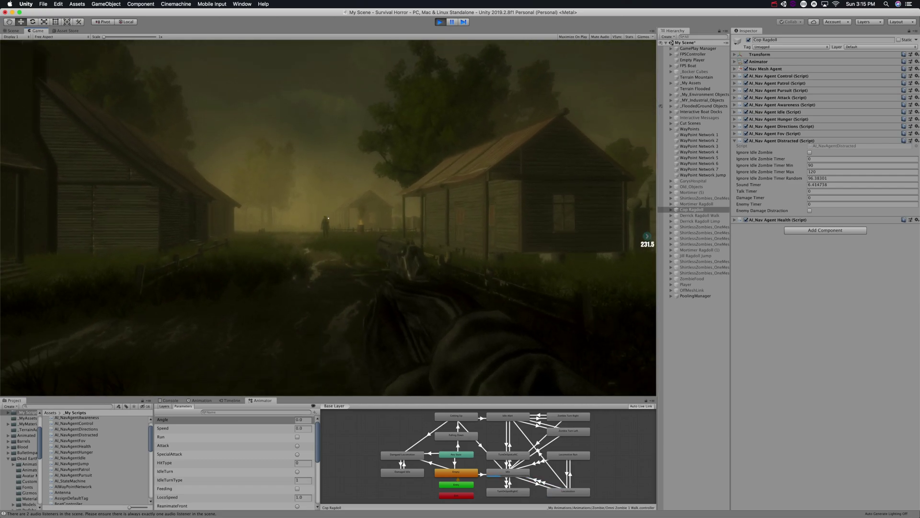
key("w")
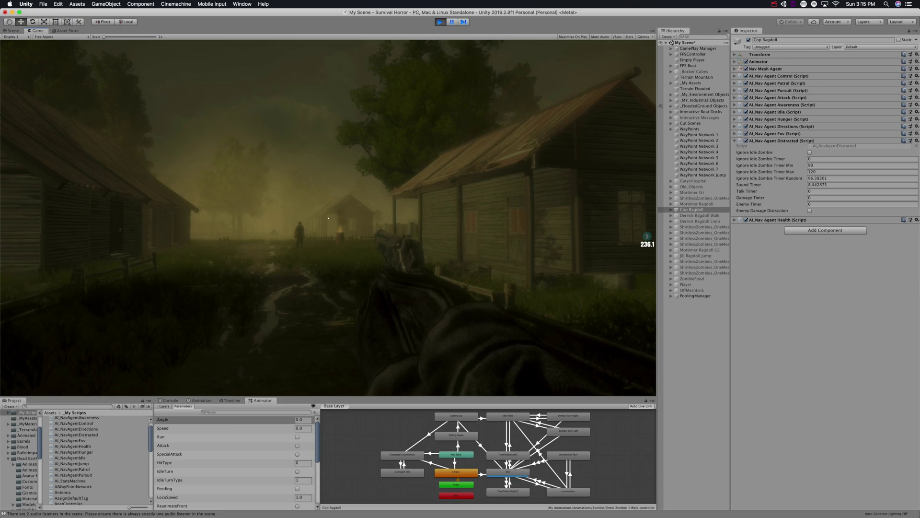
key("w")
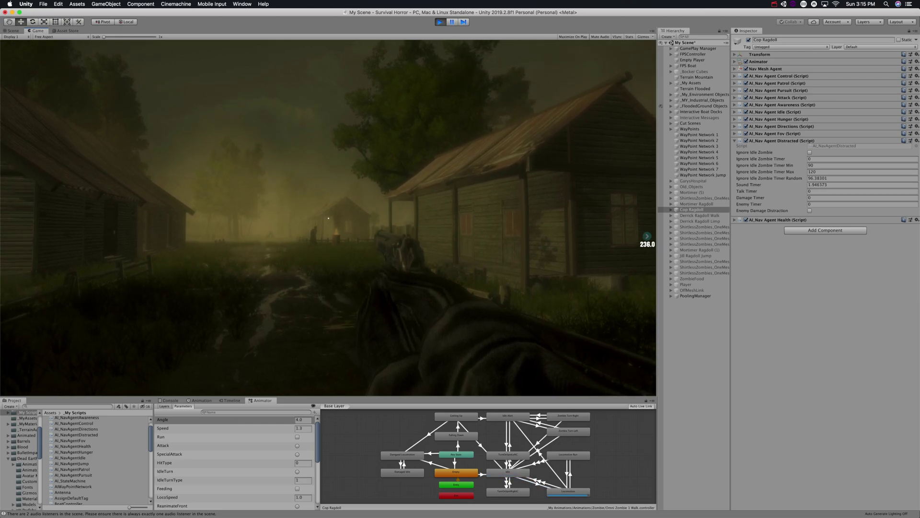
key("w")
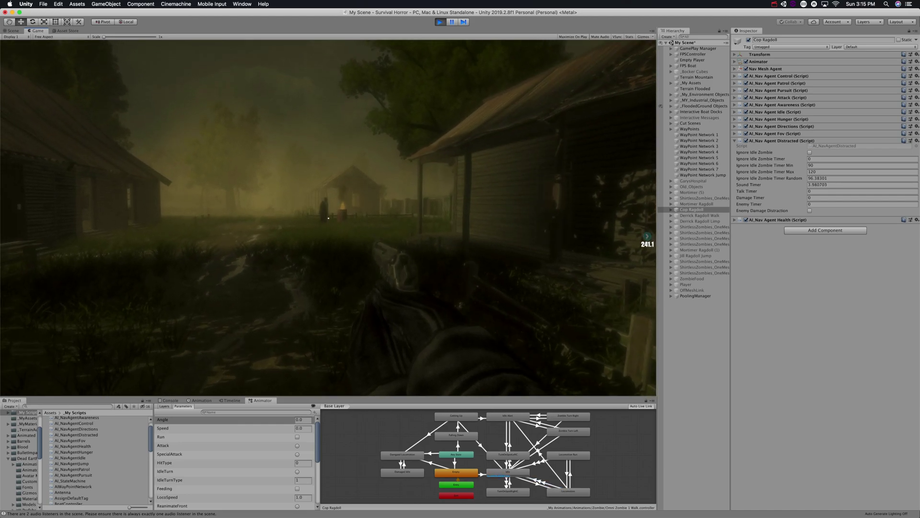
key("w")
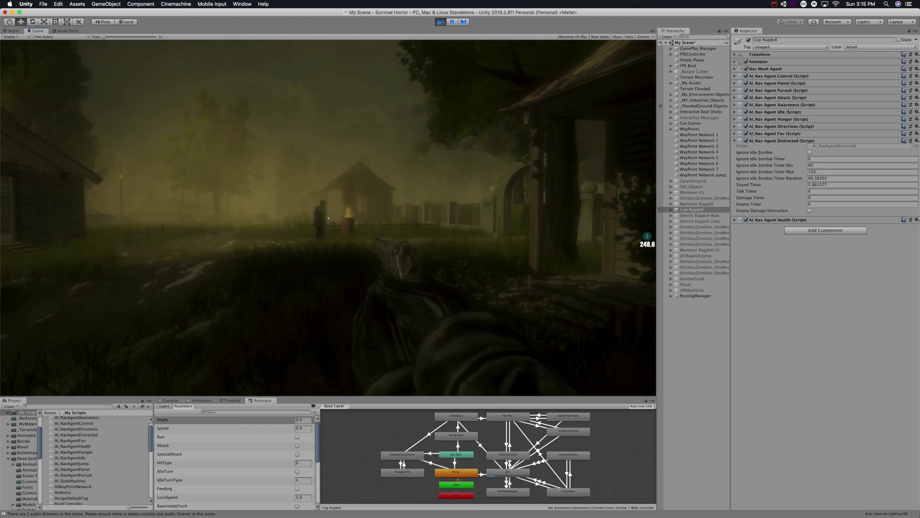
key("w")
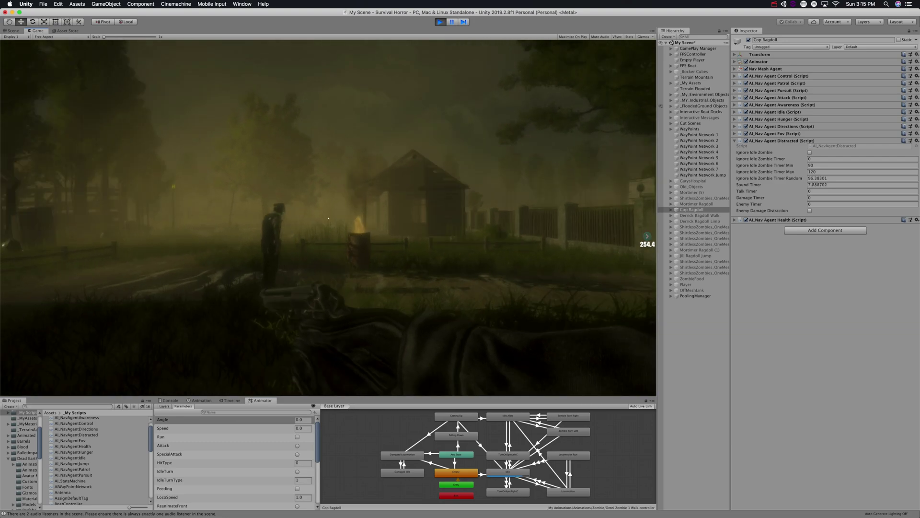
key("w")
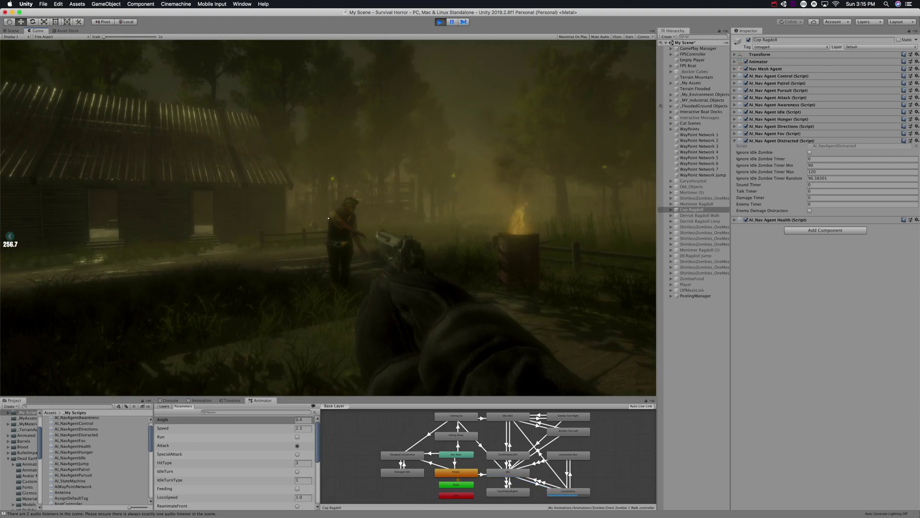
Step: Back away from the cop zombie, blow up the burning barrel beside it, and shoot at the zombie
key("s")
left_click(329, 218)
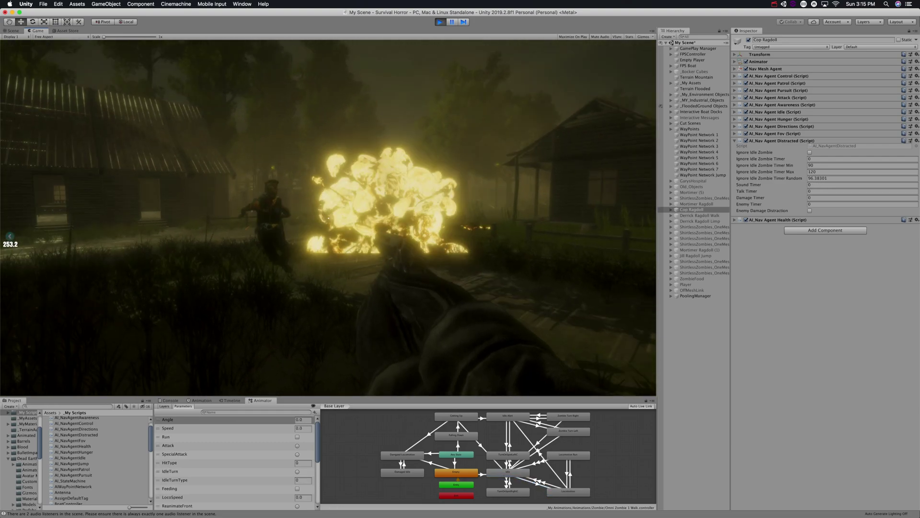
left_click(329, 218)
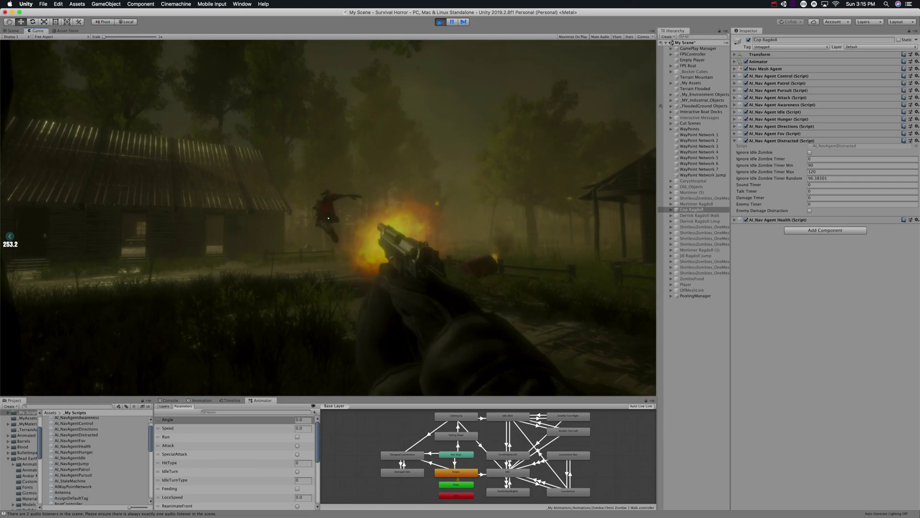
left_click(328, 218)
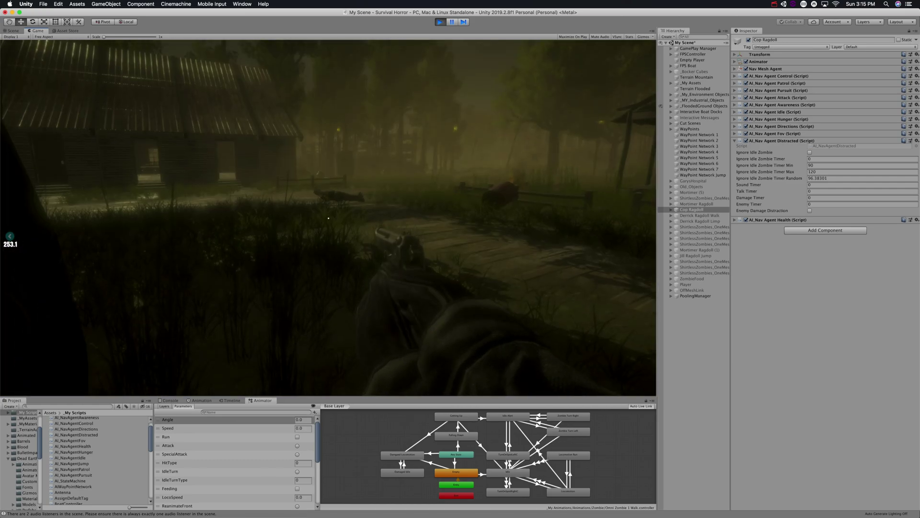
key("w")
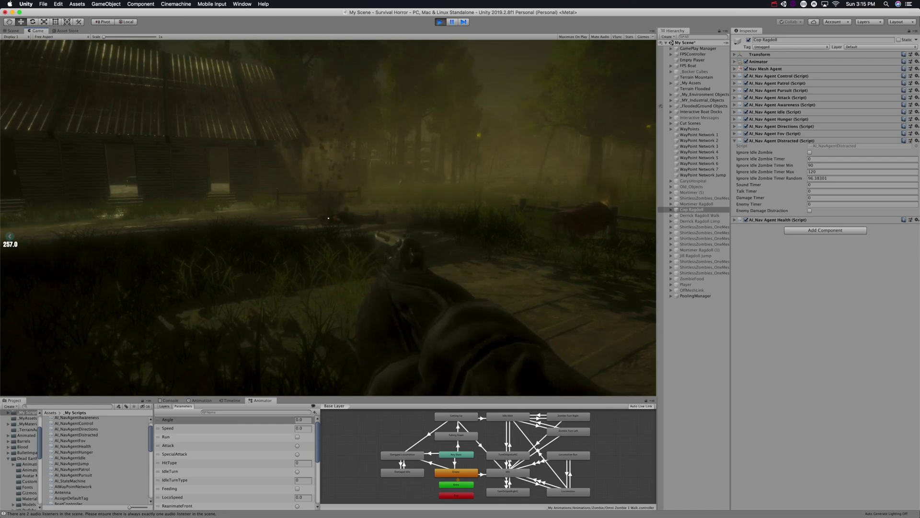
Step: Advance toward the cop zombie on the path beside the cabin and shoot at it while watching its animator parameters
key("w")
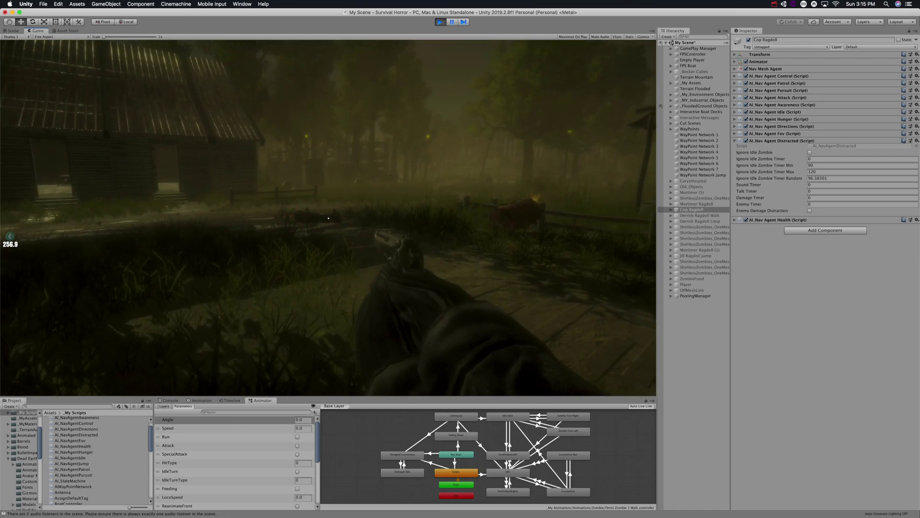
key("w")
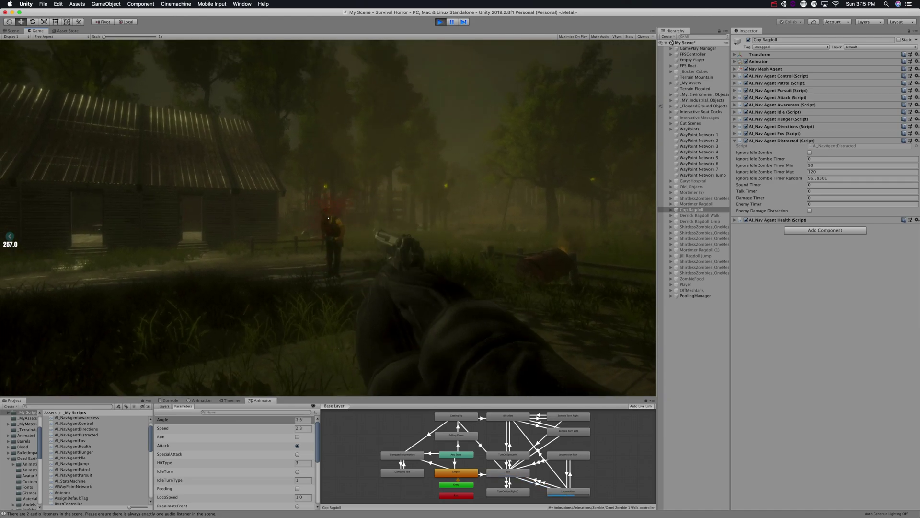
left_click(328, 218)
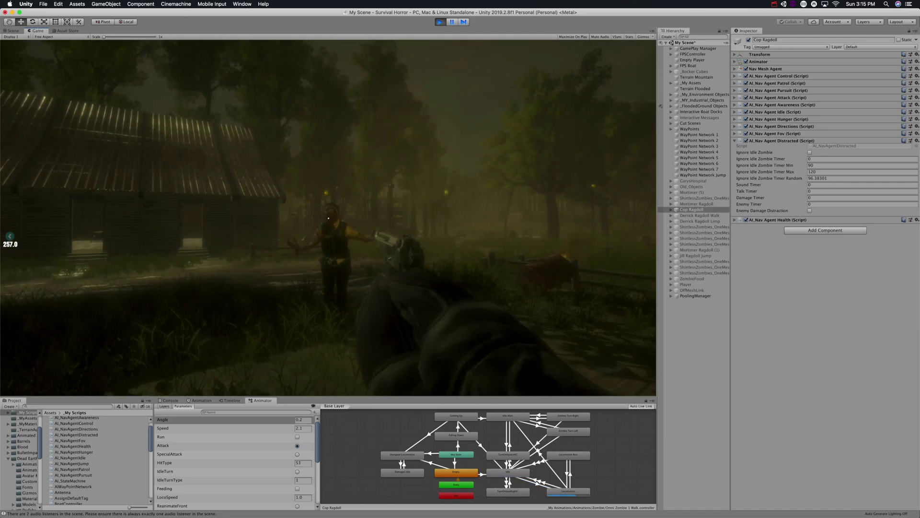
left_click(328, 218)
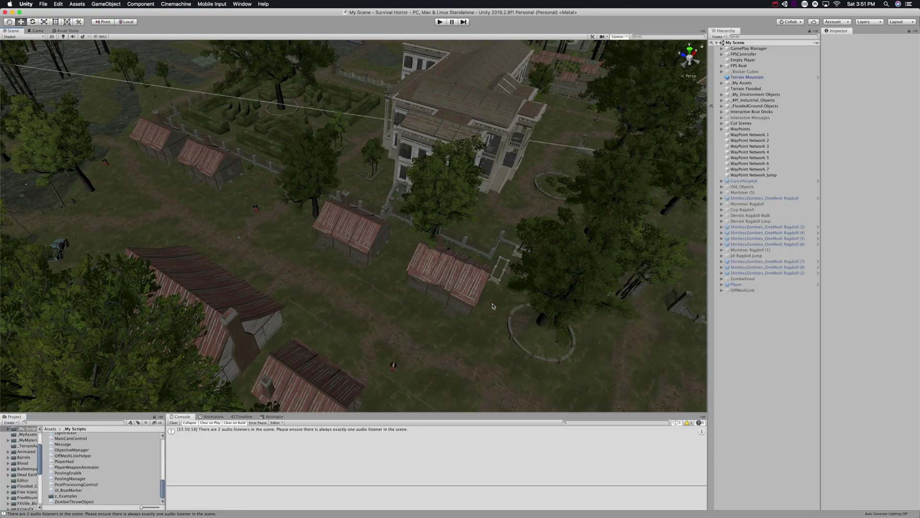
Step: Start play mode and shoot the dirt ground to test the pooled impacts in SurfaceDirt Pool
key("super+p")
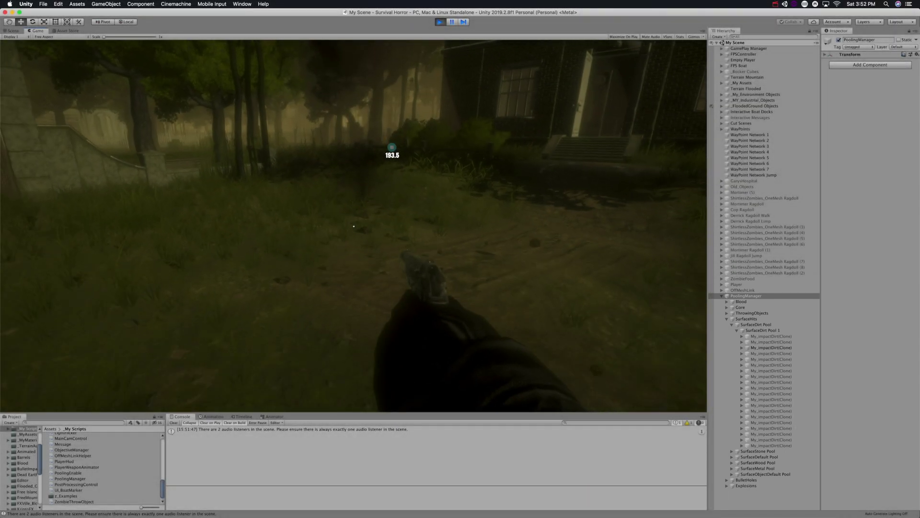
left_click(354, 227)
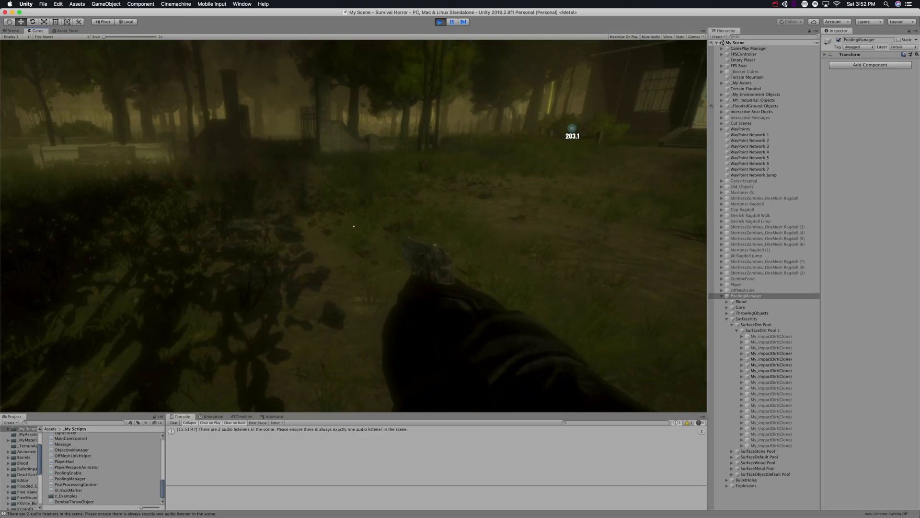
key("Escape")
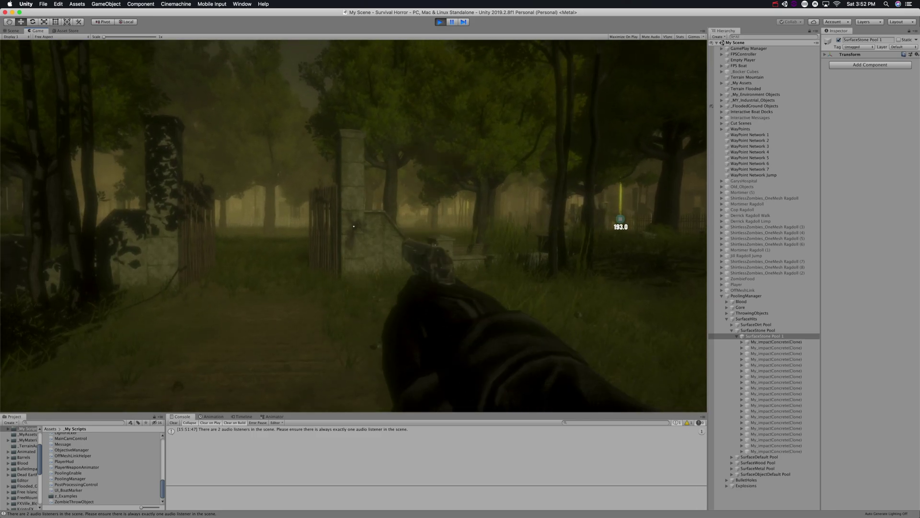
Step: Shoot the stone gate pillar repeatedly to test the My_ImpactConcrete clones in SurfaceStone Pool 1
left_click(354, 225)
left_click(354, 226)
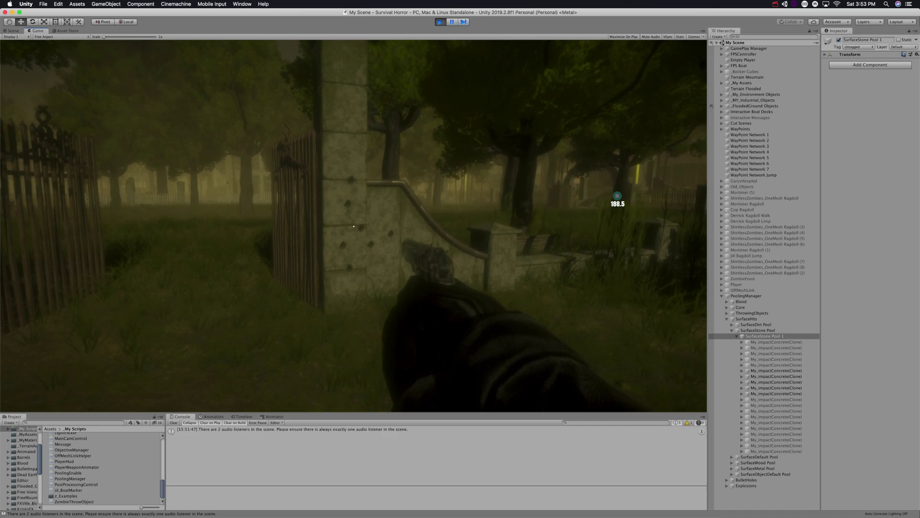
left_click(354, 227)
left_click(354, 226)
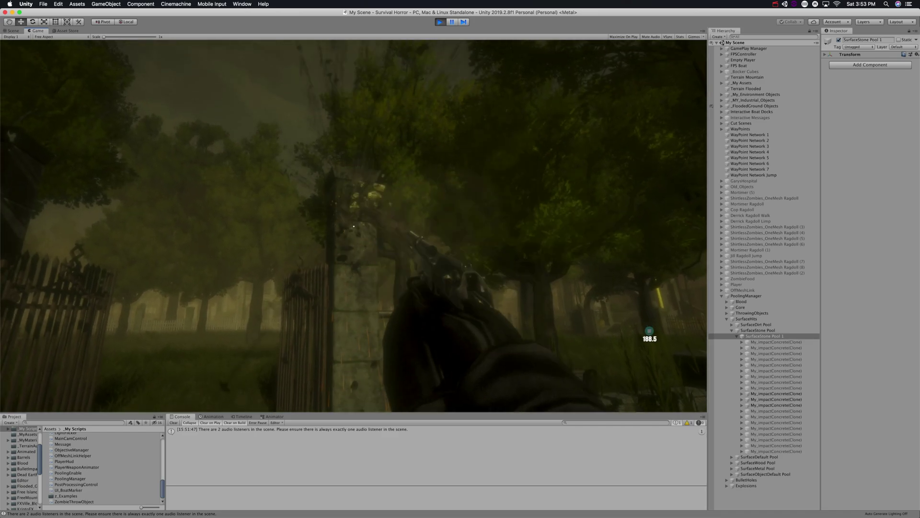
left_click(354, 226)
key("s")
left_click(354, 226)
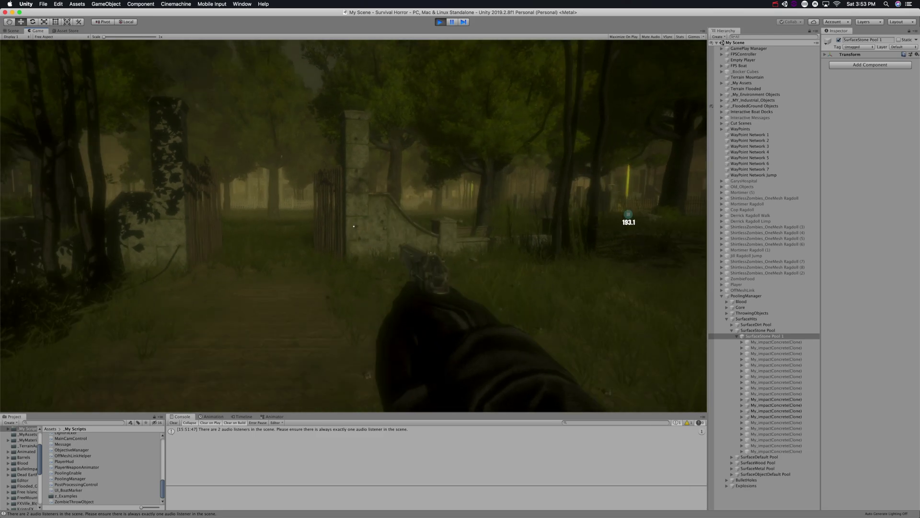
left_click(354, 226)
left_click(354, 226)
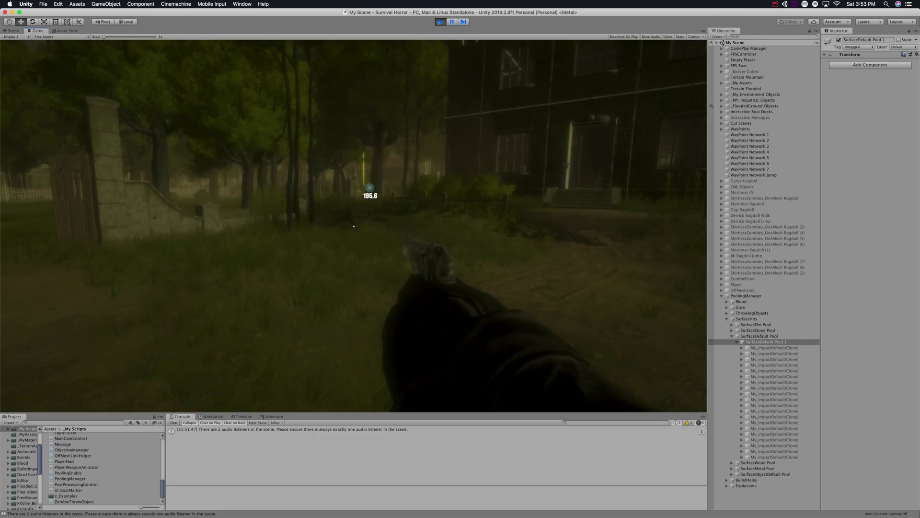
Step: Approach the two-storey brick house and fire repeatedly at it to test the My_ImpactDefault clones in SurfaceDefault Pool 1
key("w")
left_click(354, 225)
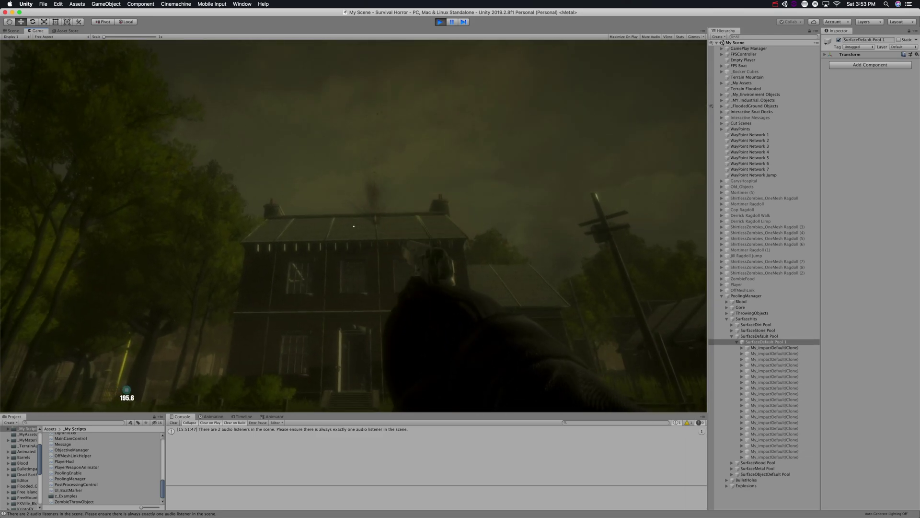
left_click(354, 226)
left_click(353, 226)
left_click(353, 226)
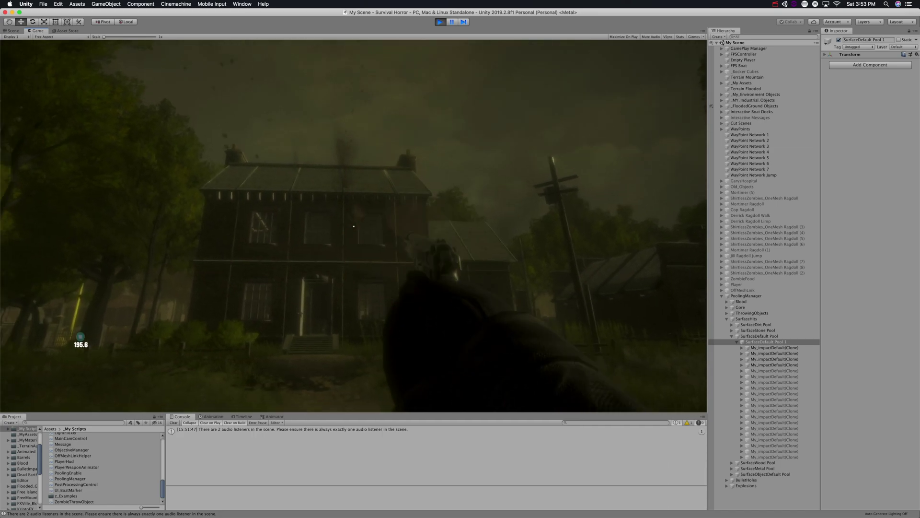
left_click(354, 226)
left_click(354, 227)
left_click(354, 226)
key("s")
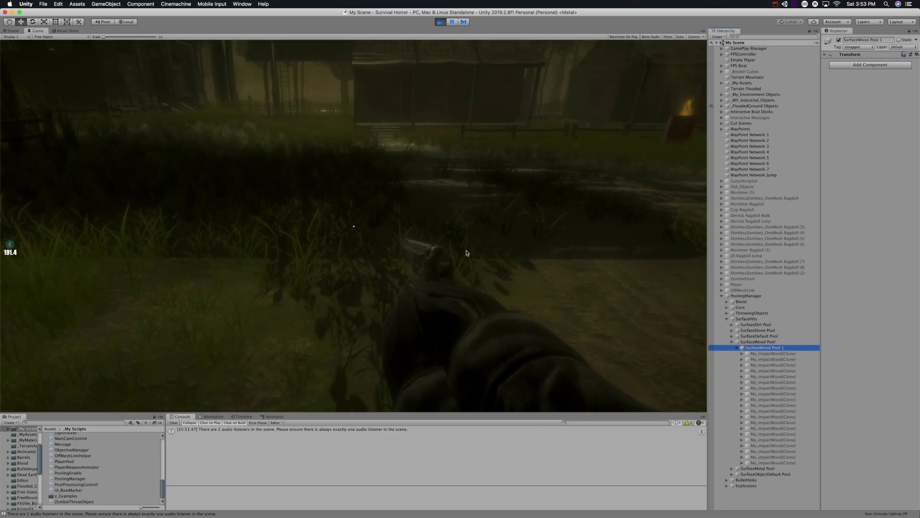
Step: Shoot the wooden utility pole to test the My_ImpactWood clones in SurfaceWood Pool 1
left_click(466, 252)
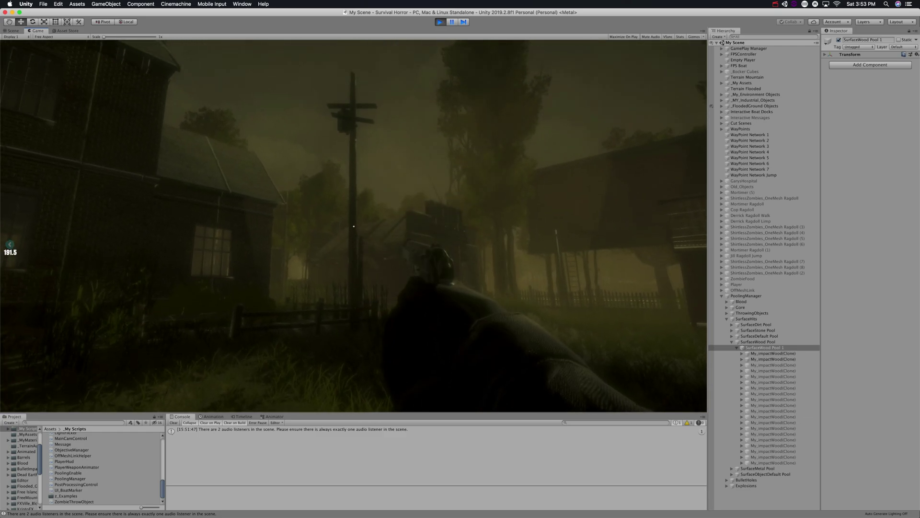
left_click(354, 226)
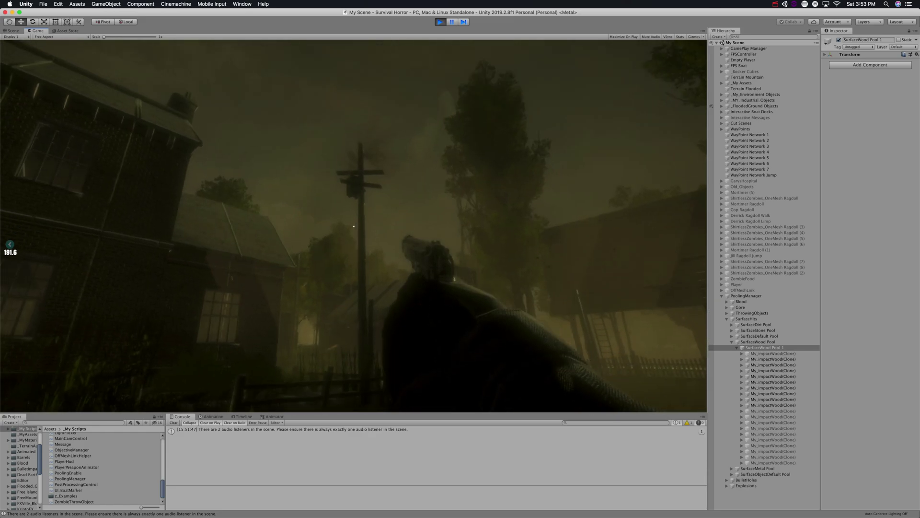
key("d")
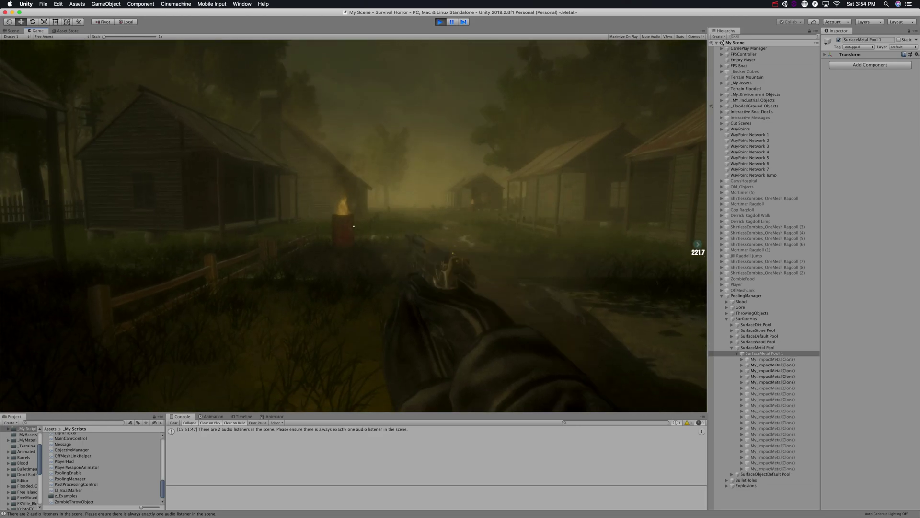
Step: Blow up the burning metal barrel by the fence, walk on, and shoot the barrel beside the cabin to test SurfaceMetal Pool 1
left_click(354, 226)
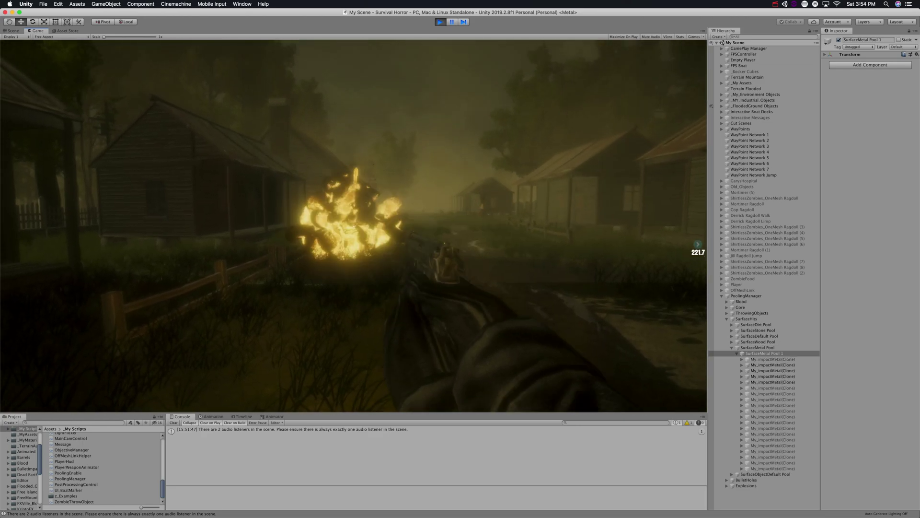
key("w")
key("w")
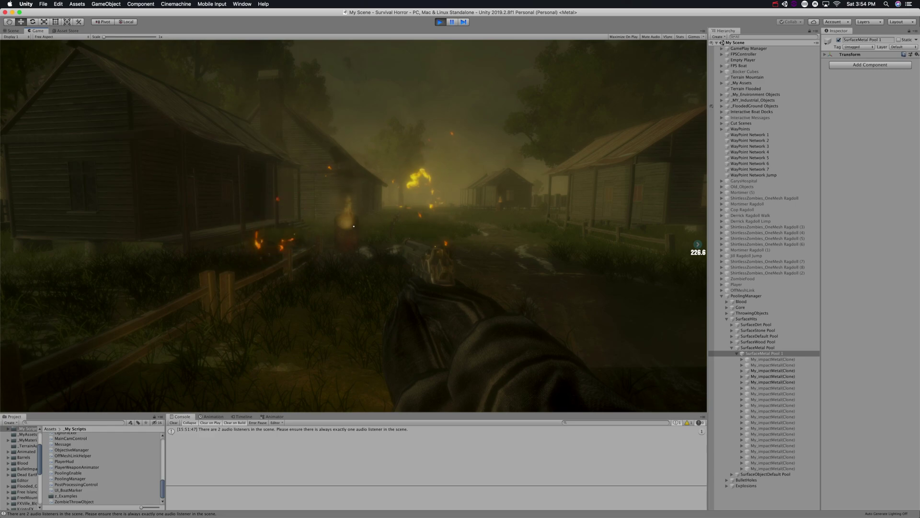
key("w")
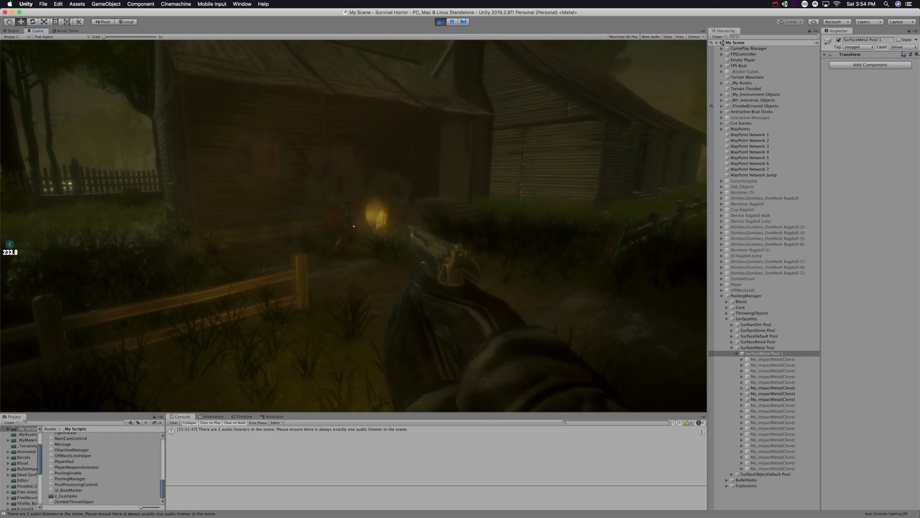
left_click(354, 226)
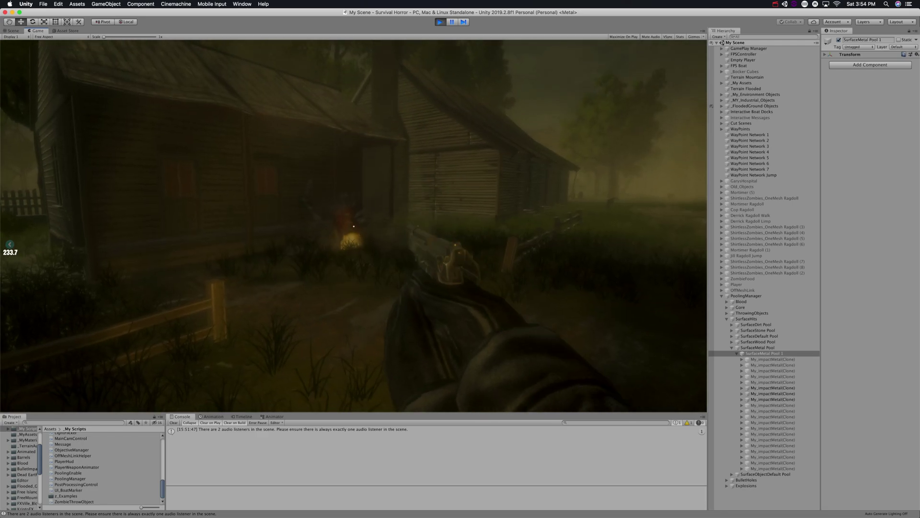
left_click(354, 226)
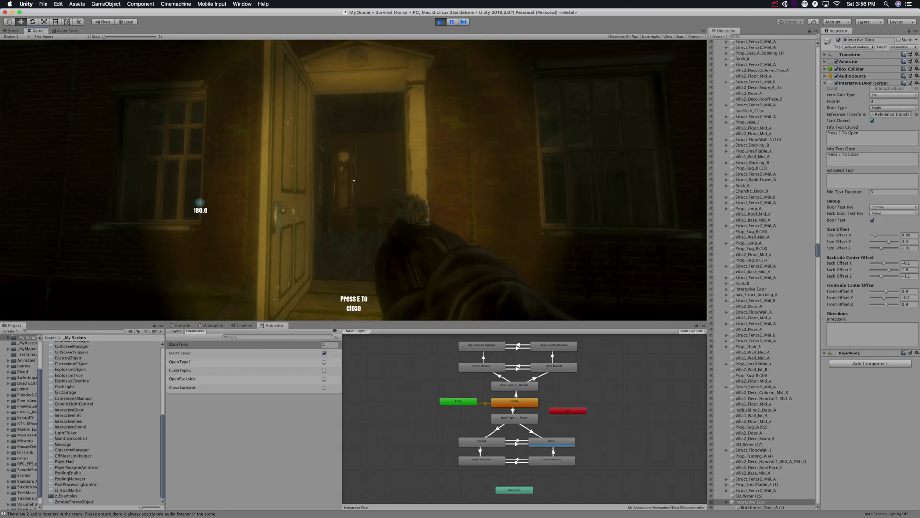
Step: Close and reopen the brick house's single front door through its door test controls, including the backside animations, and walk inside
key("comma")
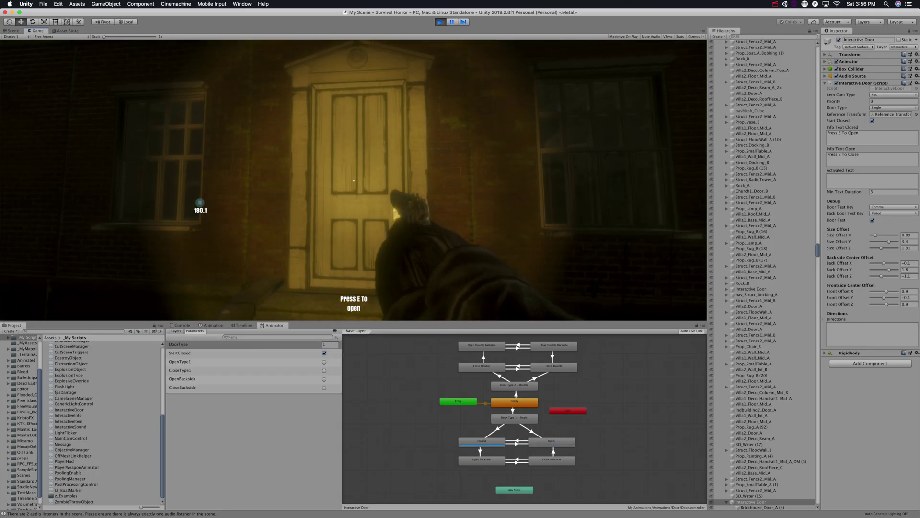
key("period")
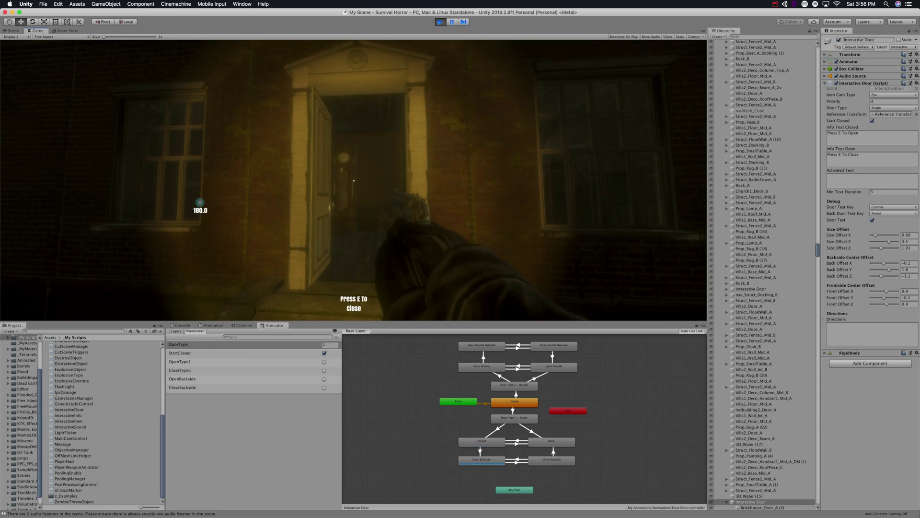
key("period")
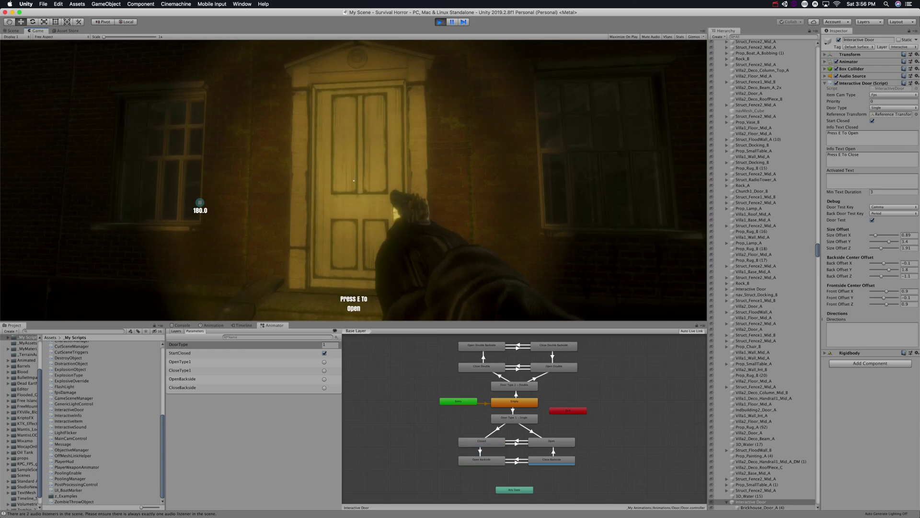
key("period")
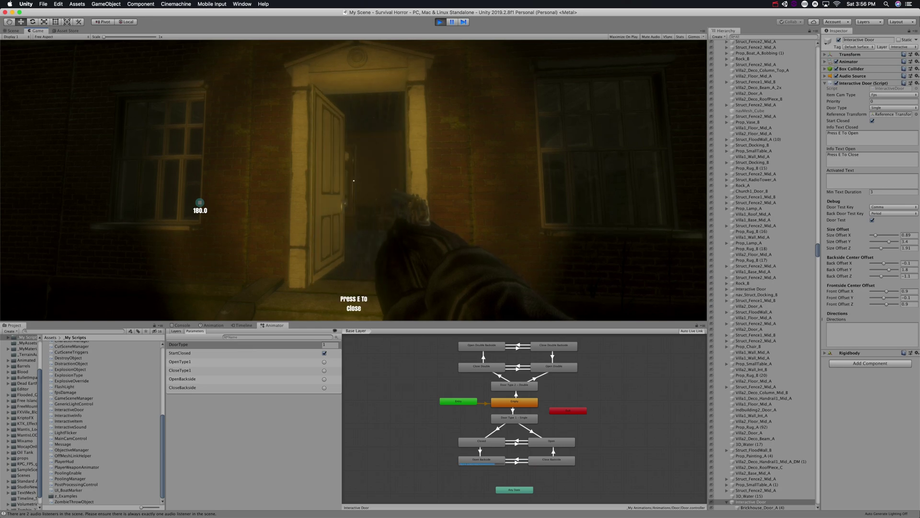
key("period")
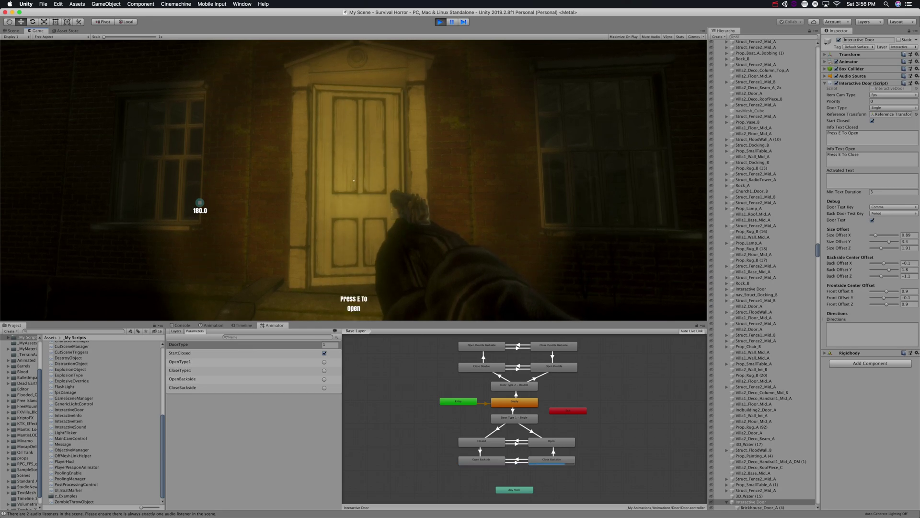
key("period")
key("w")
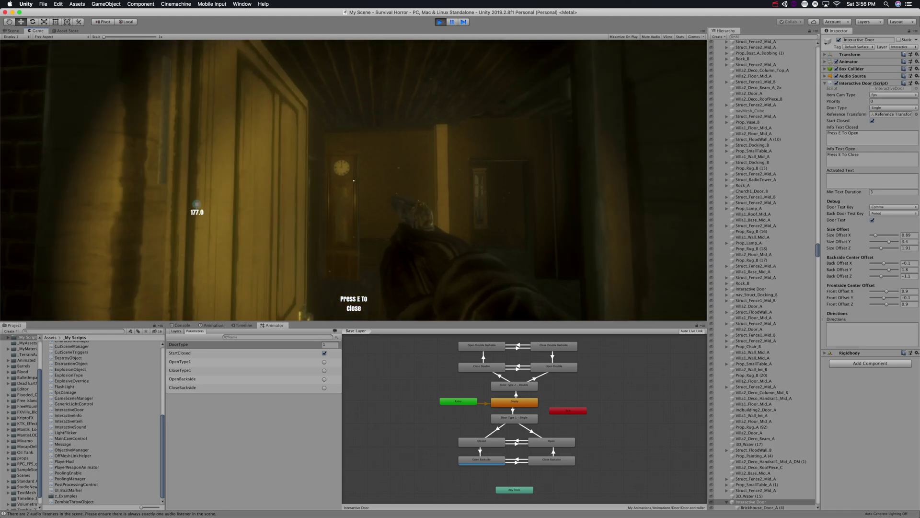
Step: From inside the house, close and reopen the front door several times through player interaction while watching its animator states
key("s")
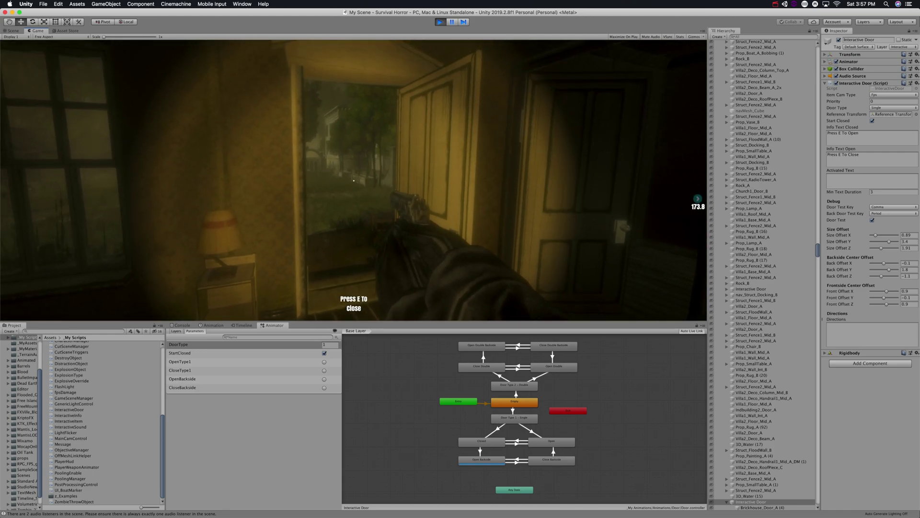
key("e")
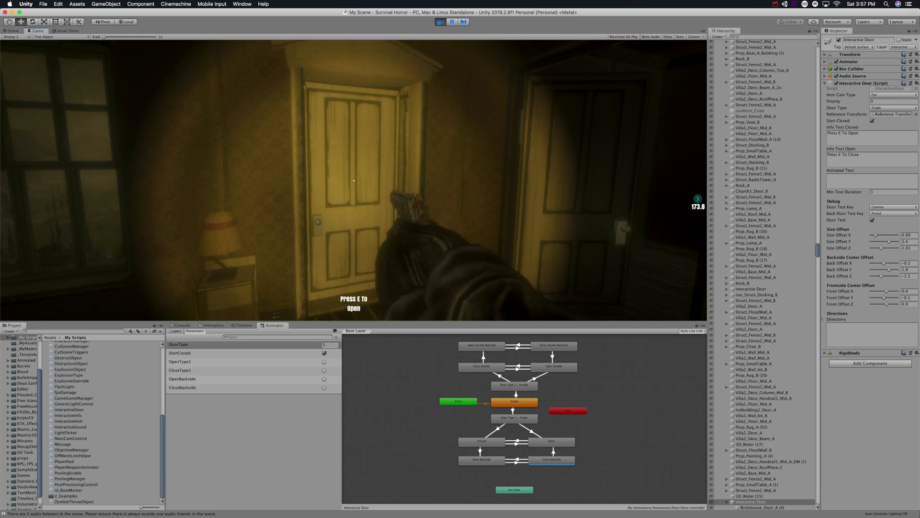
key("e")
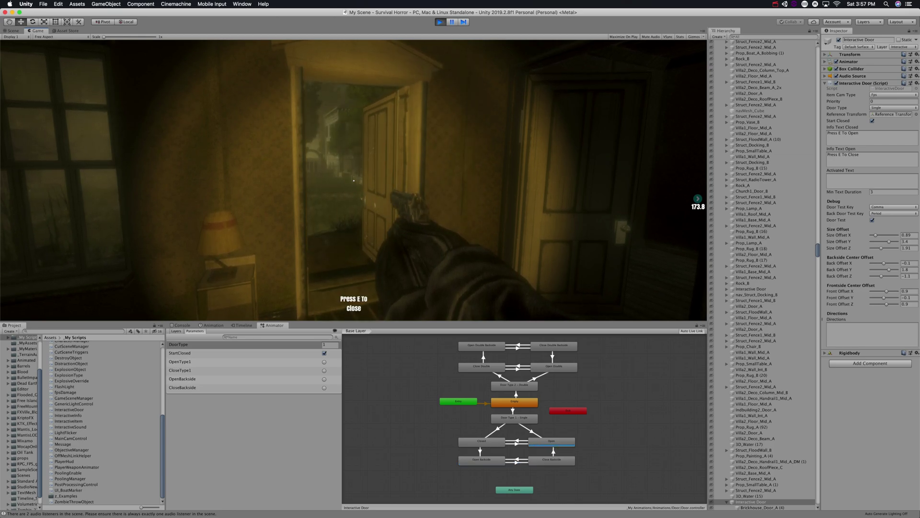
key("e")
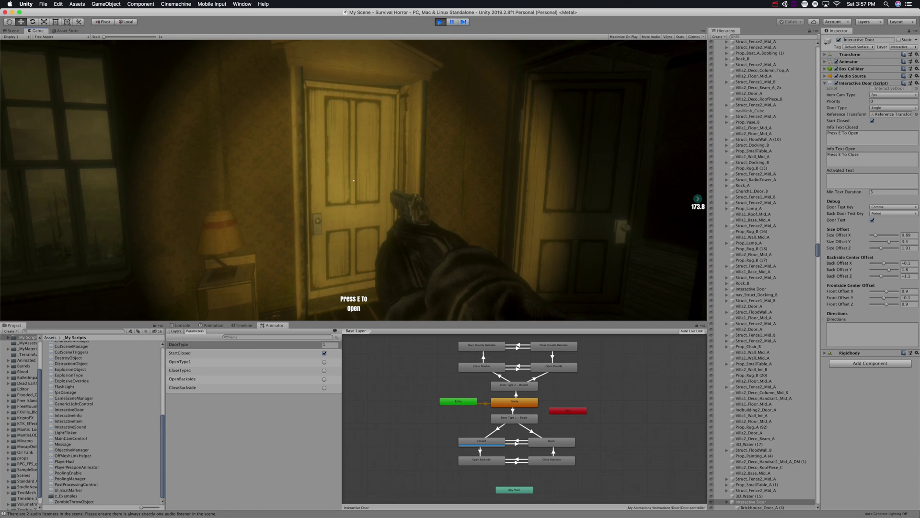
key("e")
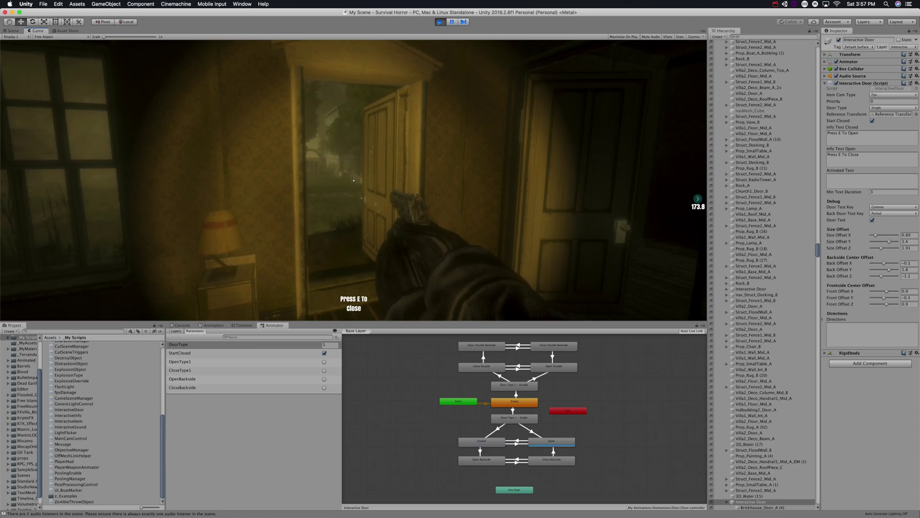
key("e")
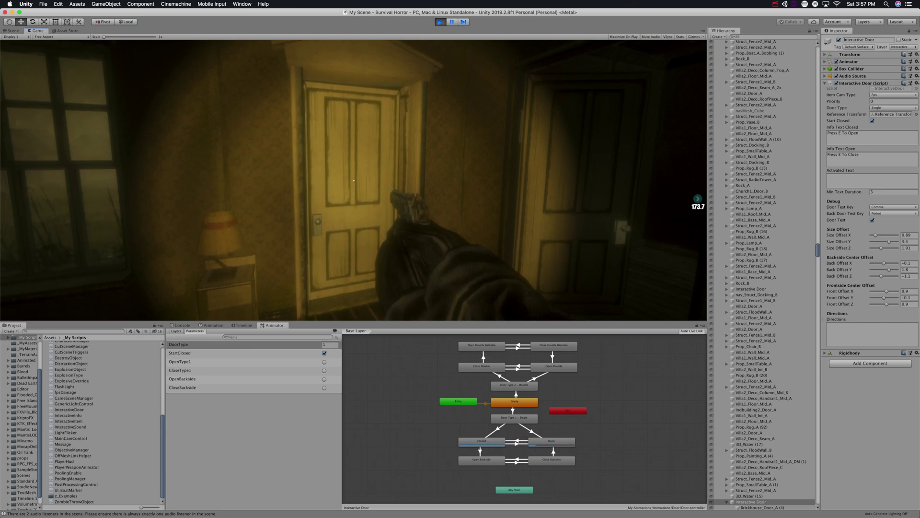
key("e")
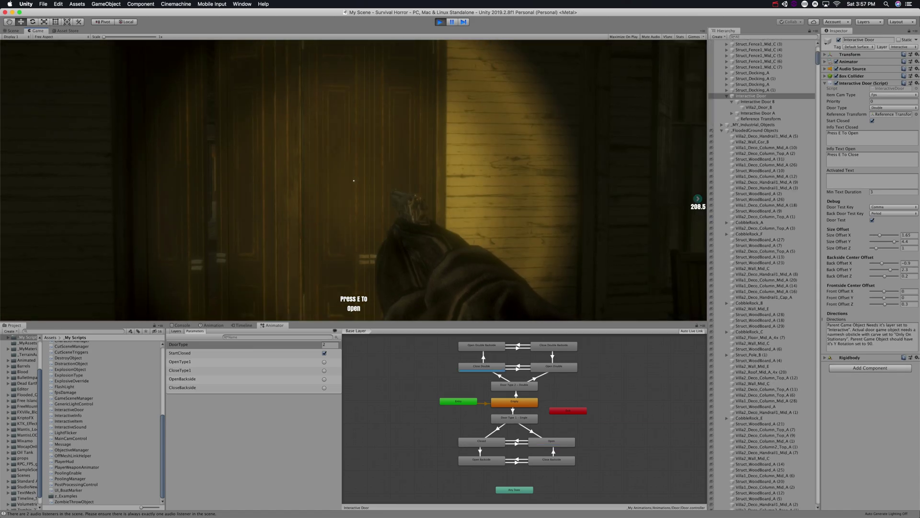
Step: From the porch, open and close the villa's double door repeatedly through player interaction while watching its animator states, and walk inside
key("e")
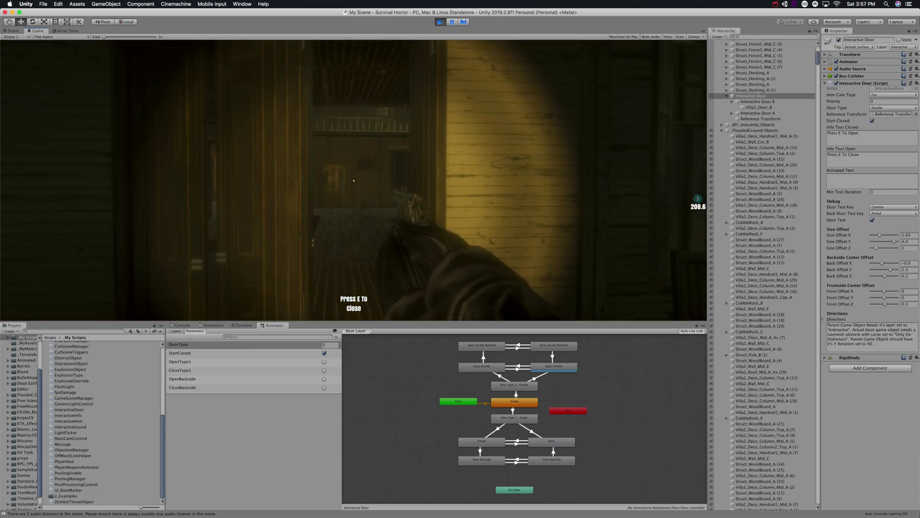
key("e")
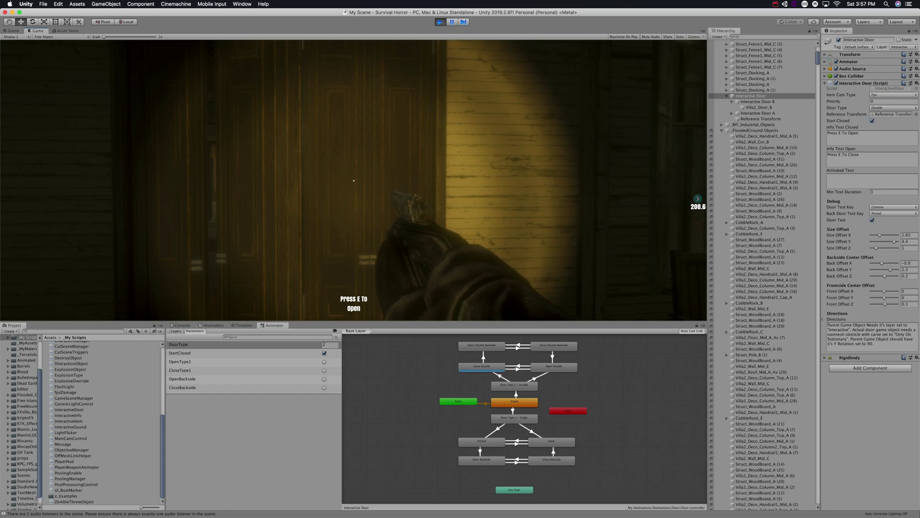
key("e")
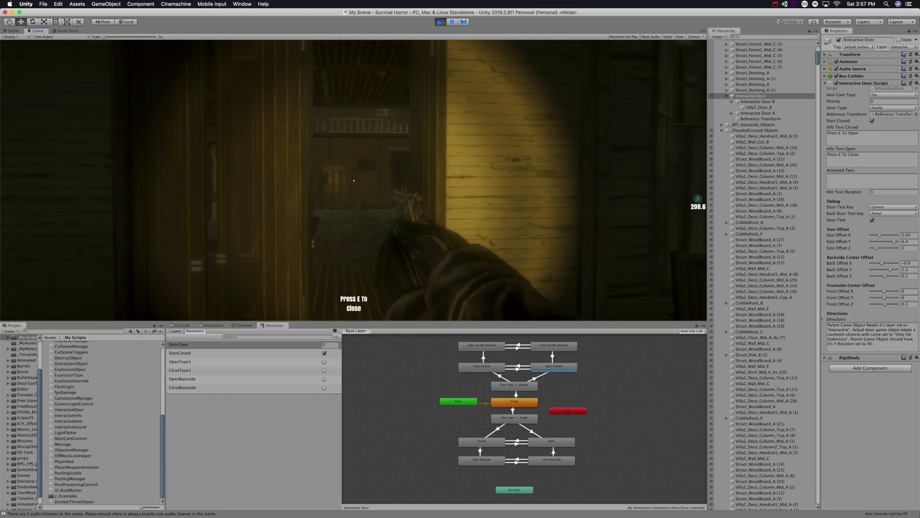
key("e")
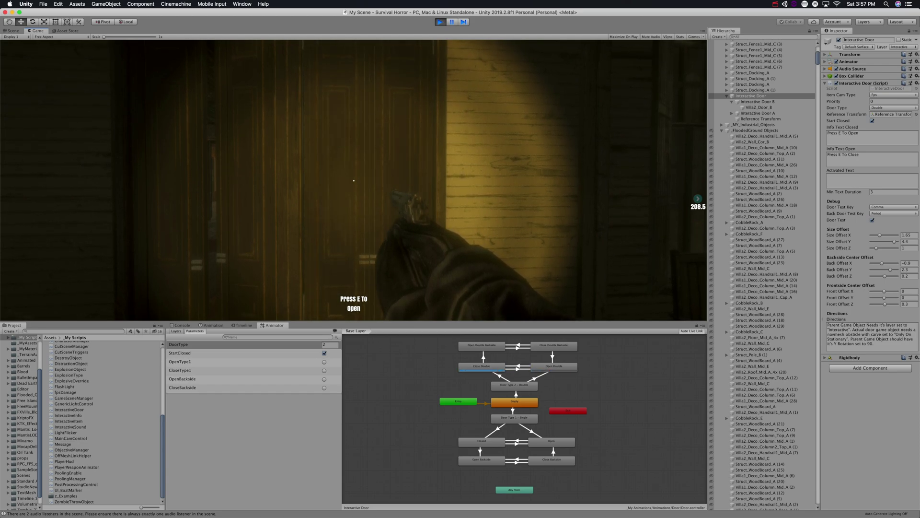
key("e")
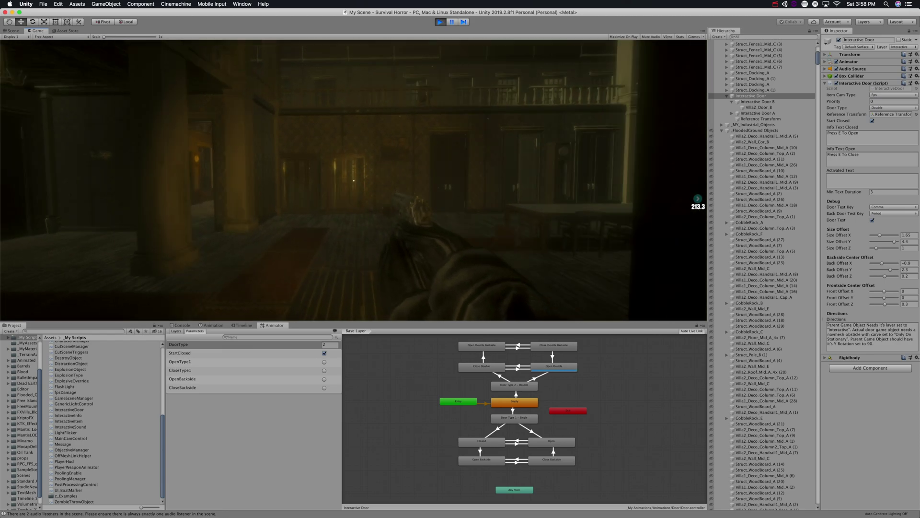
key("w")
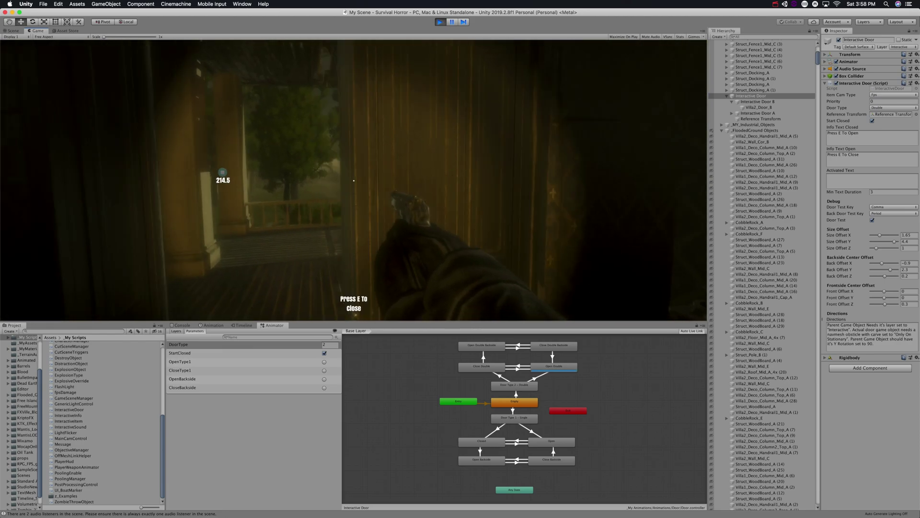
Step: From inside the villa, close and reopen the double door by interaction and test its backside animations with the door test control
key("a")
key("e")
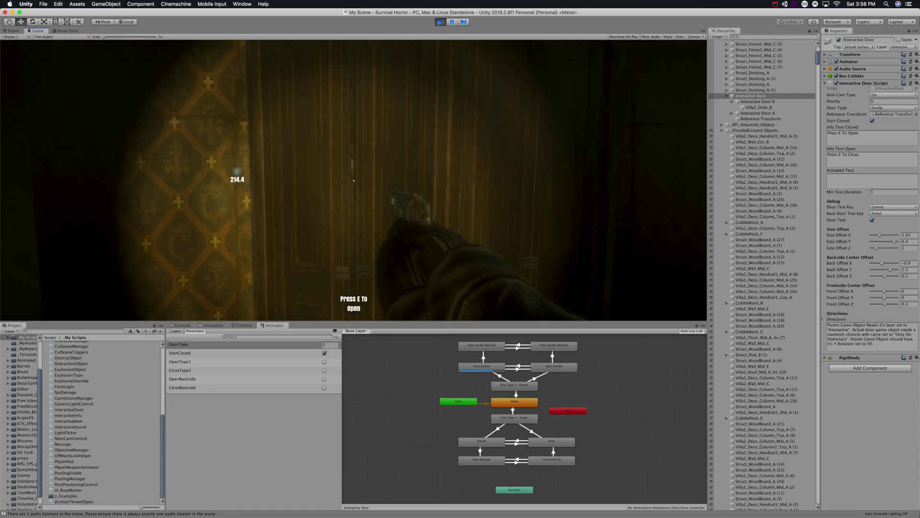
key("e")
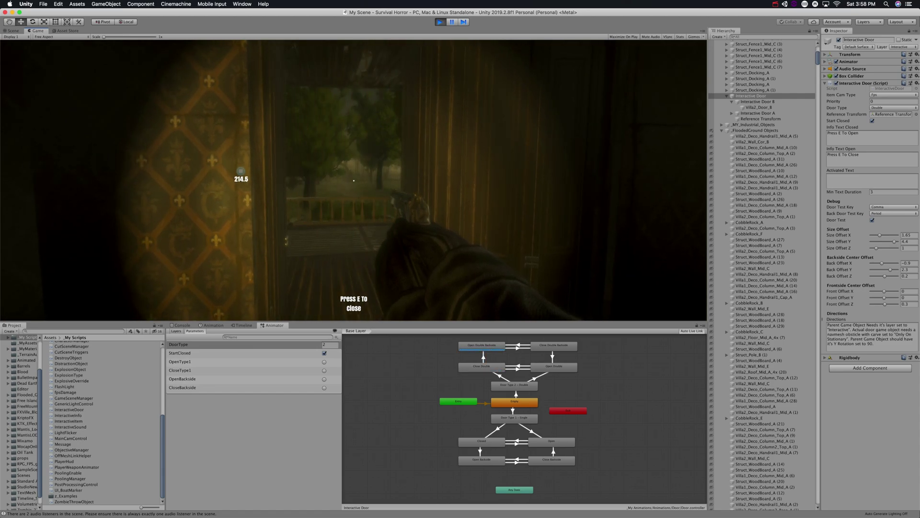
key("period")
key("period")
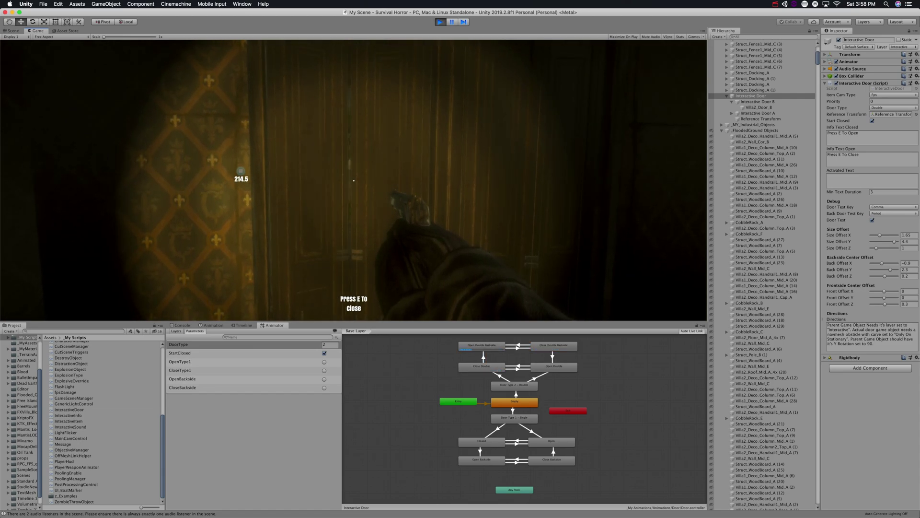
key("period")
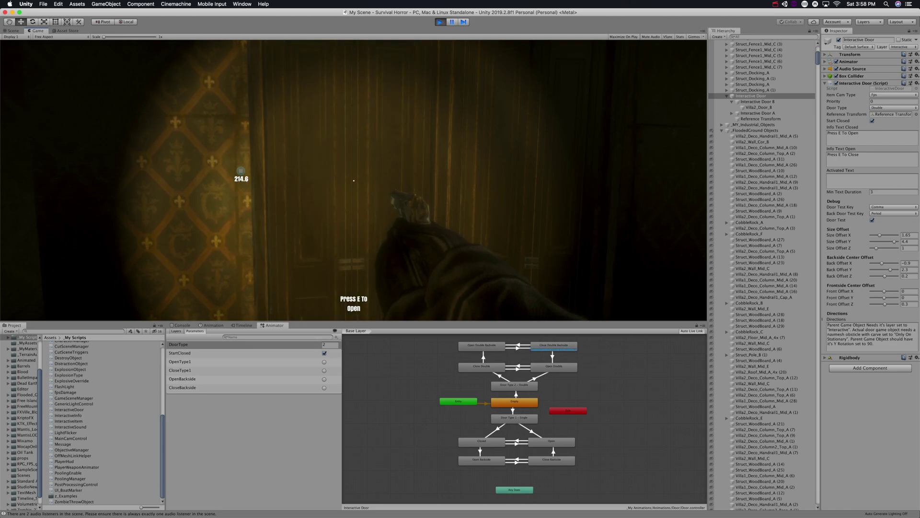
Step: Enter sneak mode, switch to panic mode, and open the double door from inside to run out onto the porch
key("c")
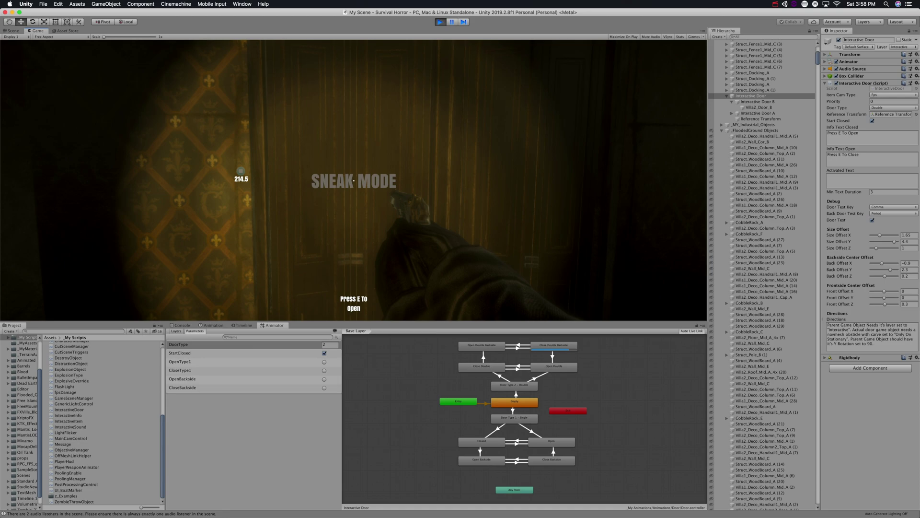
key("shift")
key("e")
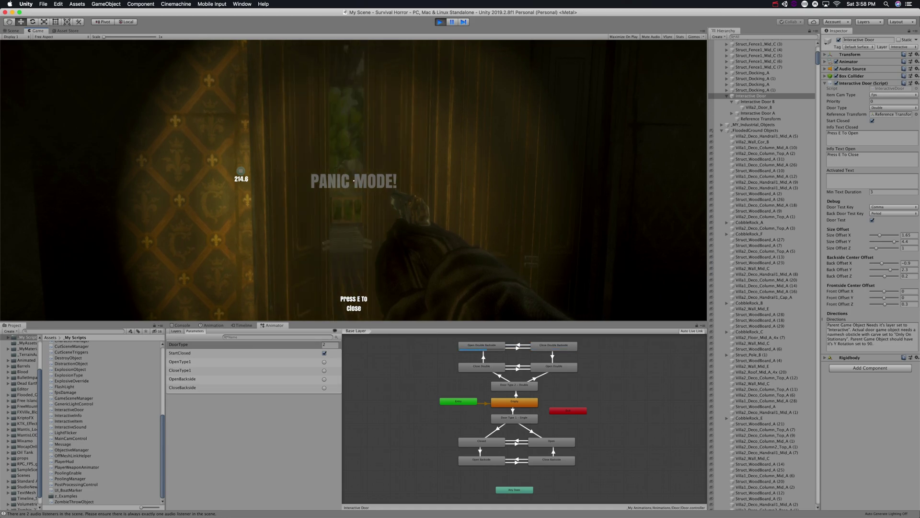
key("w")
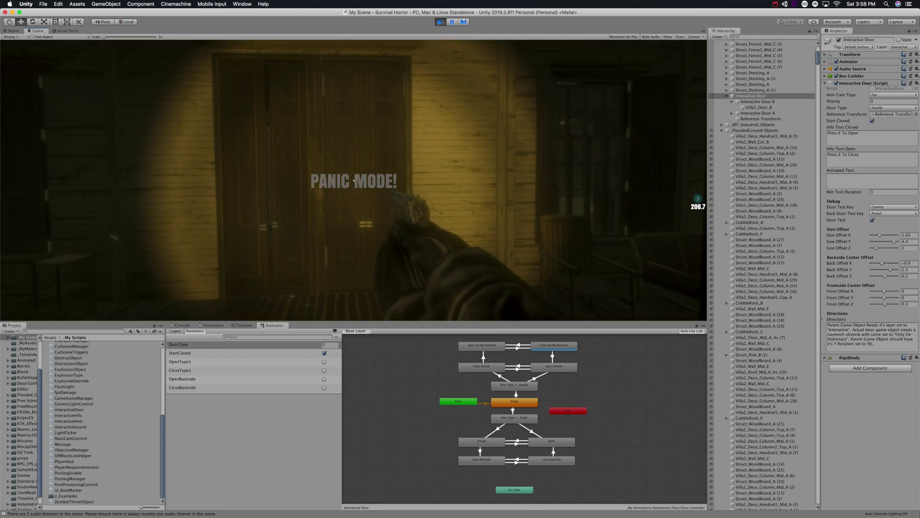
Step: In panic mode, operate the double door from the porch, run back inside and close it behind the player
key("e")
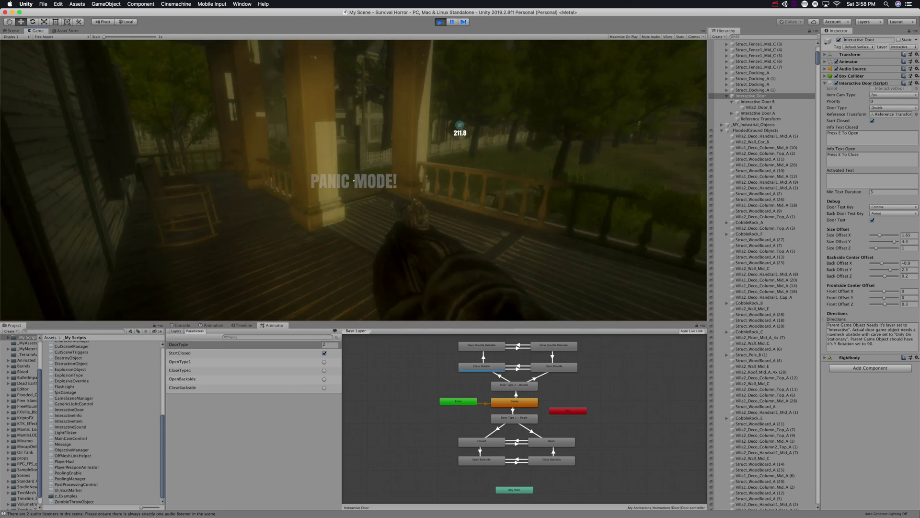
key("e")
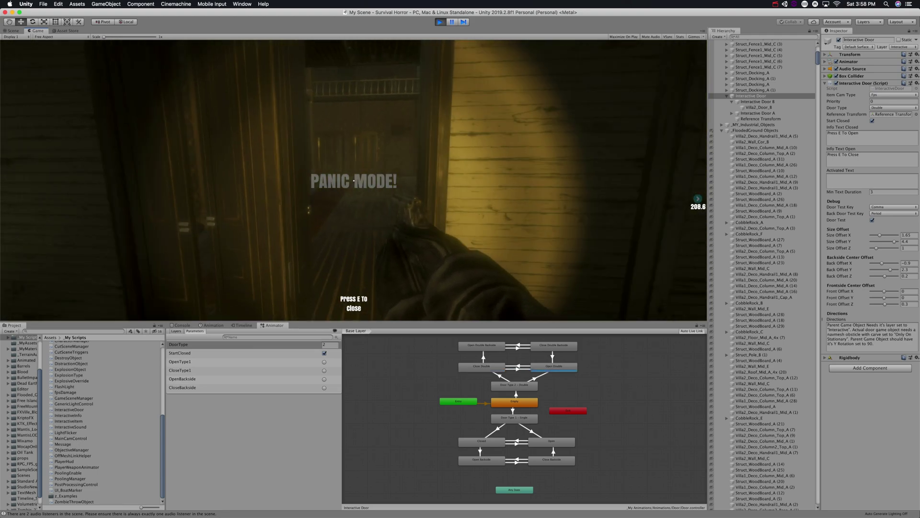
key("e")
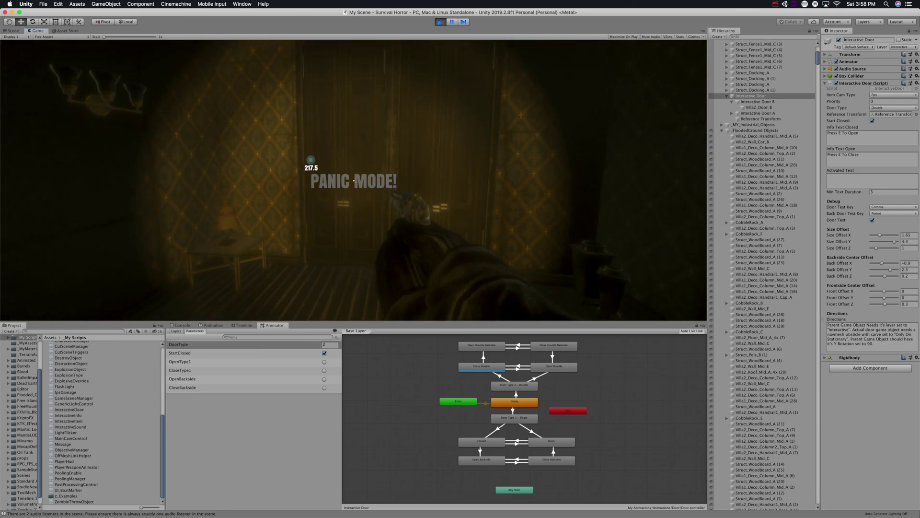
Step: Run back out through the double door, closing it behind the player, and head across the yard to the dirt path
key("w")
key("e")
key("e")
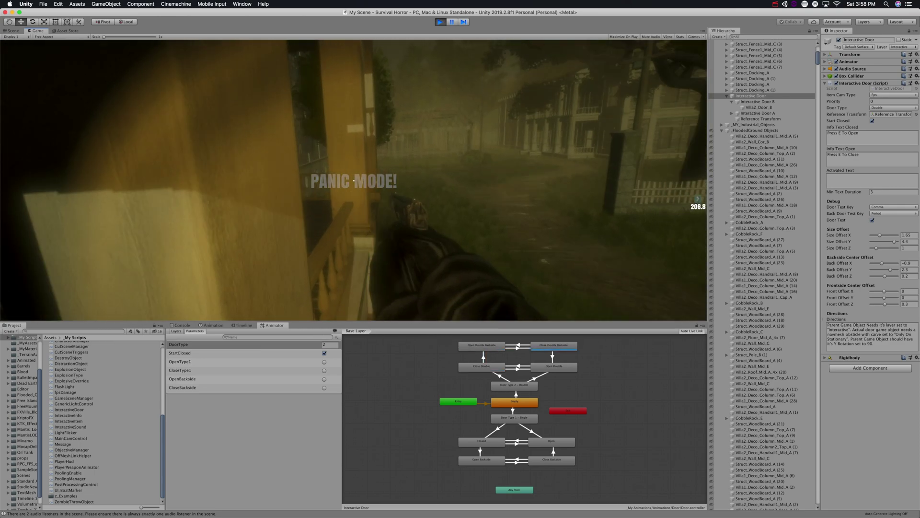
key("w")
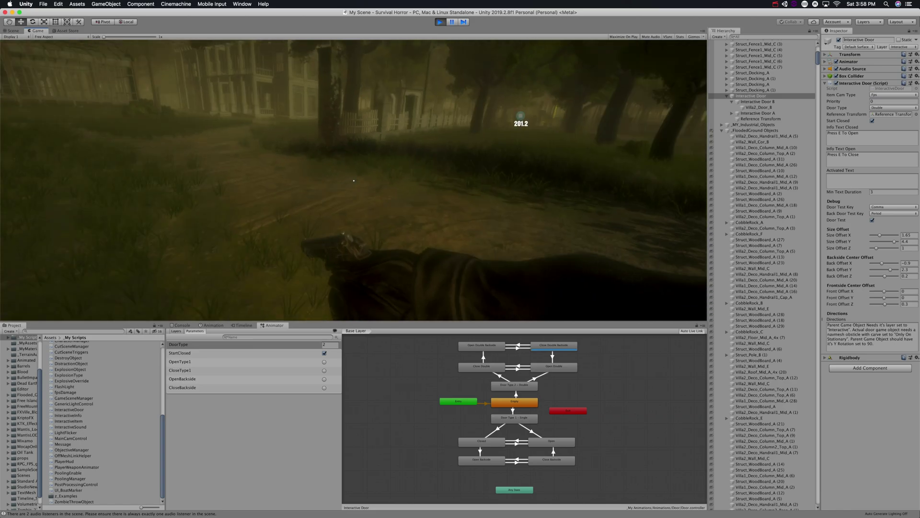